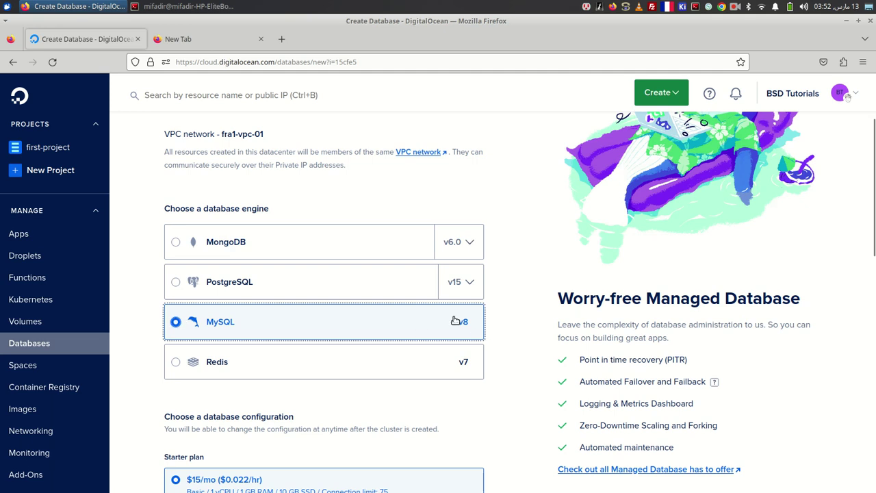
Step: Search Google for digitalocean in the second browser tab, open the DigitalOcean website and log in to its control panel
scroll(358, 267, down, 5)
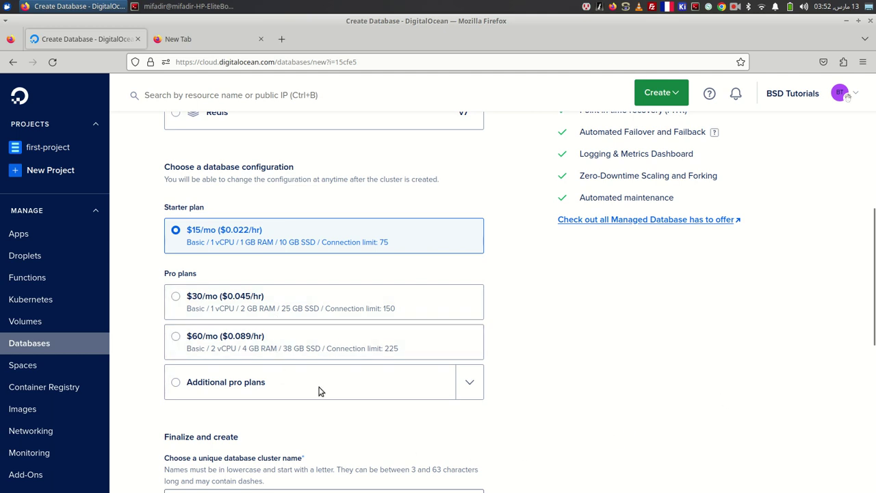
click(198, 37)
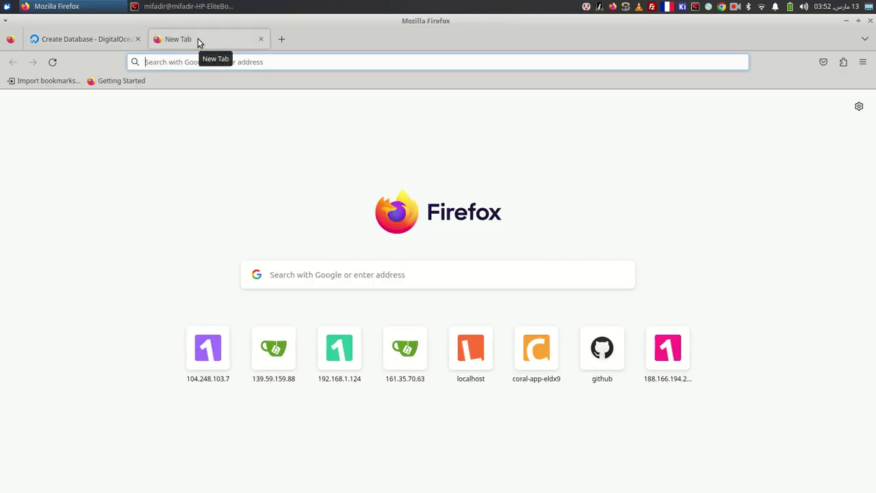
text(giti)
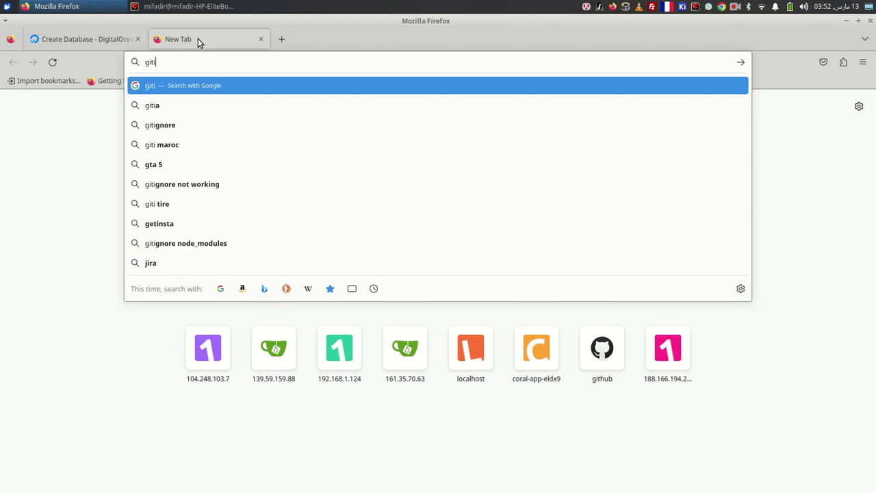
key(BackSpace)
key(BackSpace)
key(BackSpace)
text(digi)
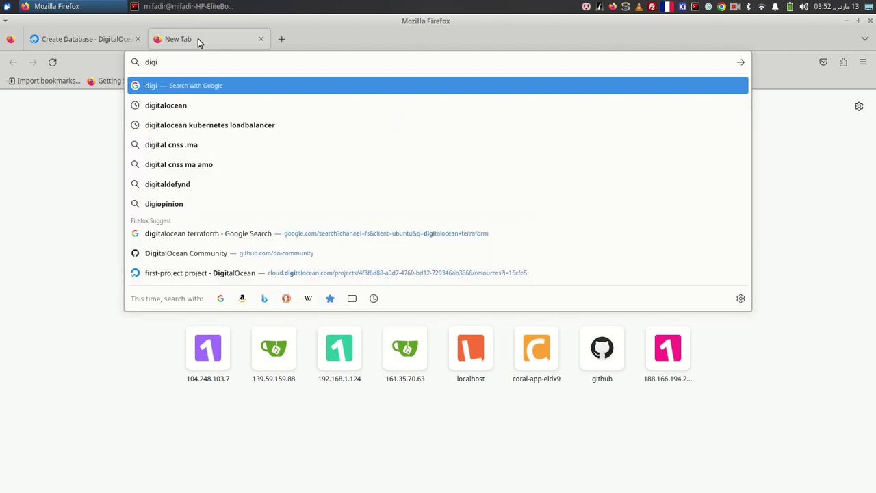
click(177, 106)
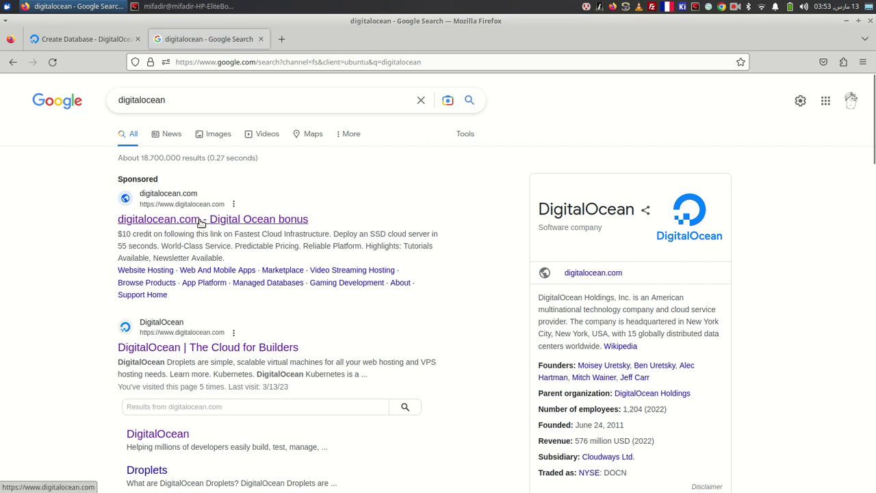
click(201, 219)
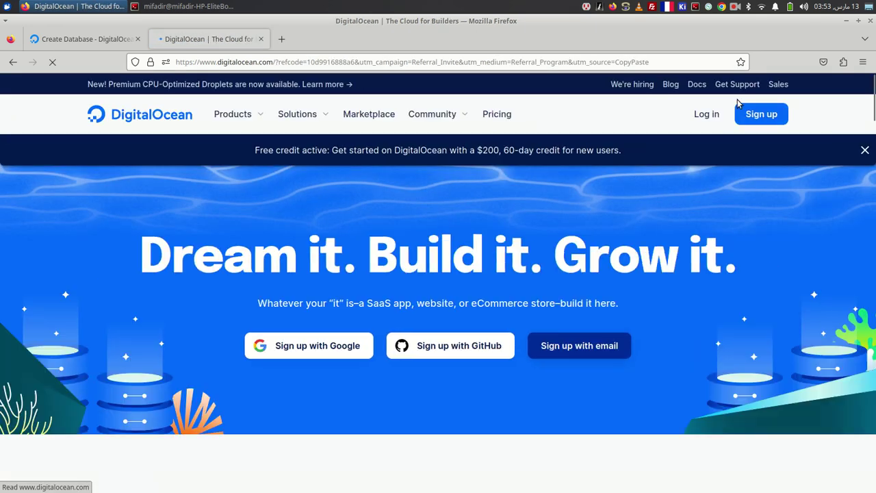
click(712, 116)
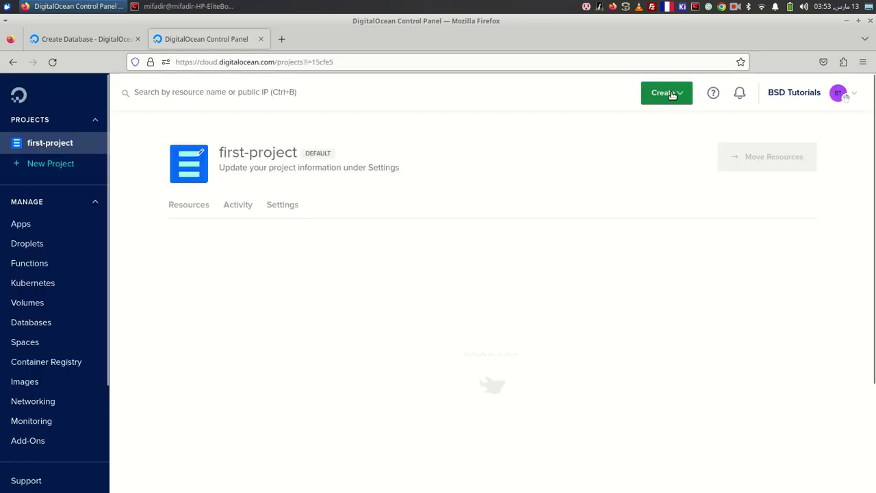
Step: Start creating a new Droplet and go to the CPU options and prices of the Basic plan
click(664, 93)
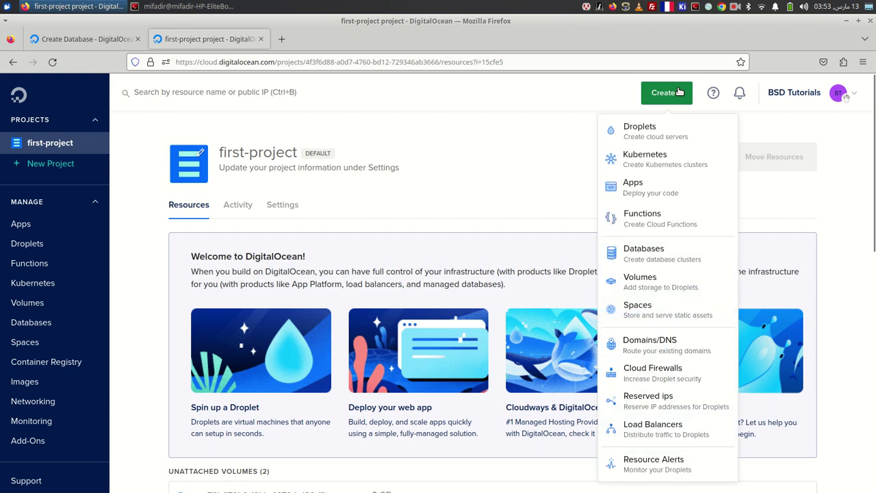
click(659, 126)
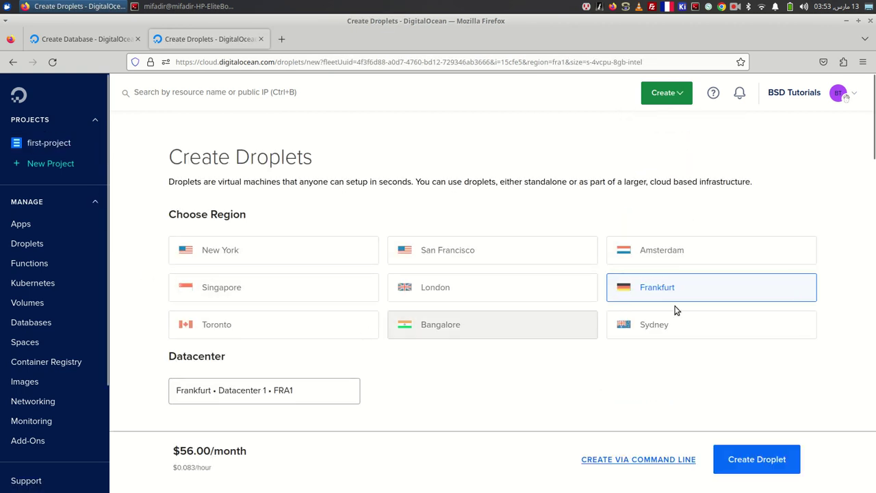
scroll(271, 360, down, 6)
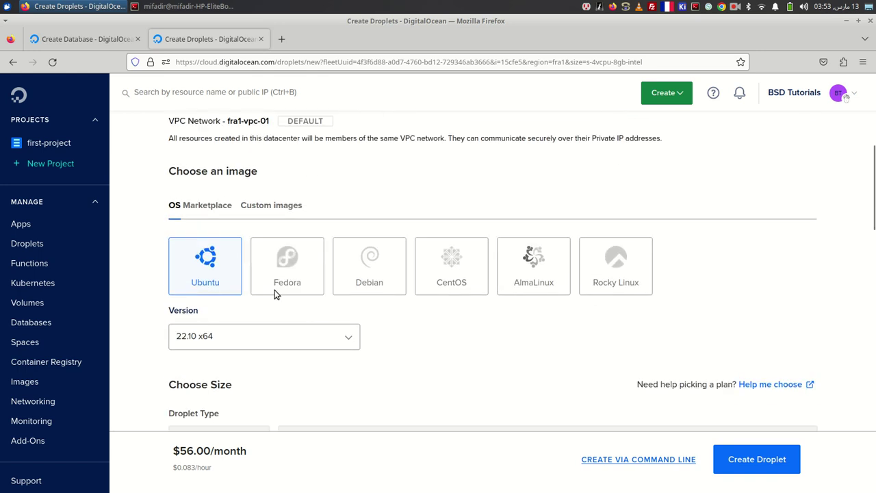
scroll(272, 299, down, 4)
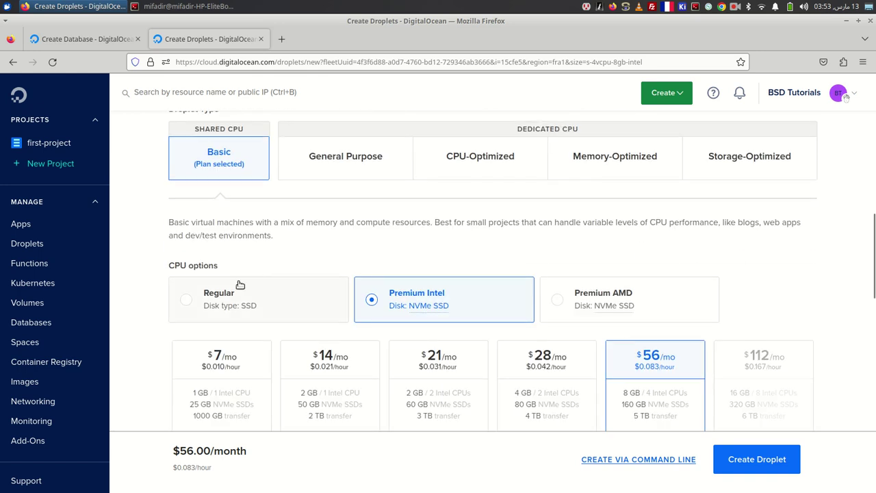
Step: Check the database starter plan's specifications against the Droplet sizes and select the $14/mo Premium Intel Droplet with 2 GB RAM
click(83, 38)
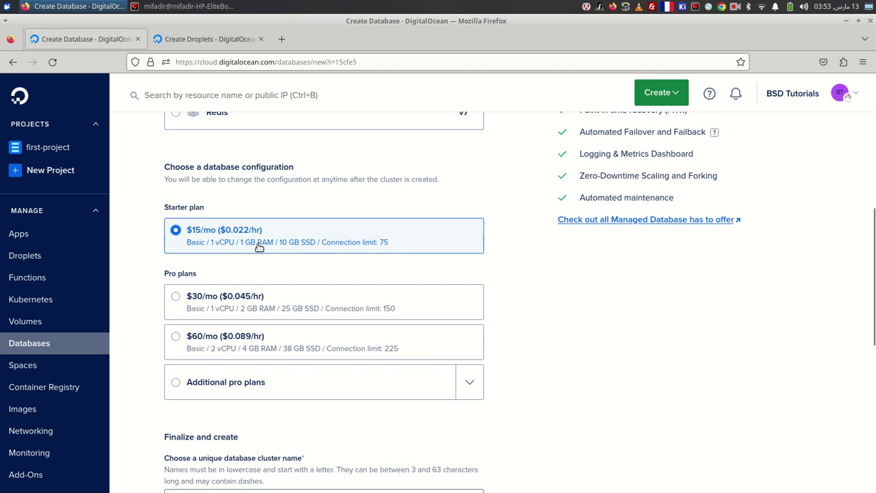
click(201, 39)
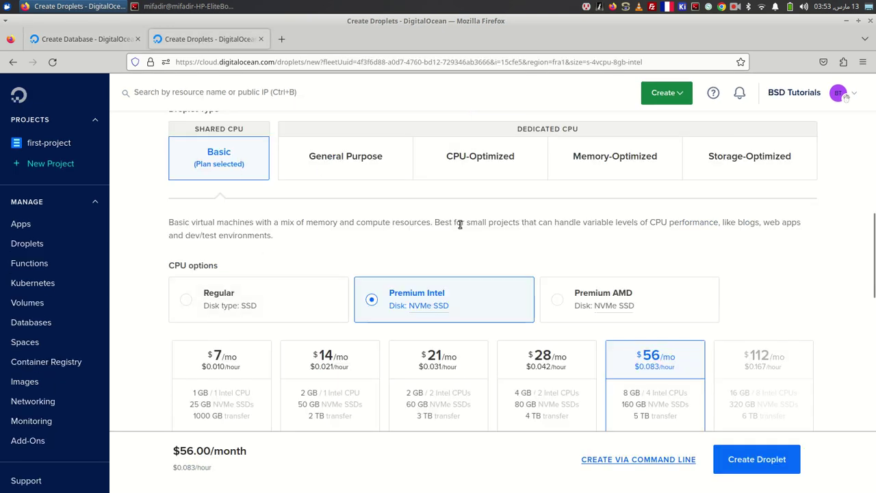
scroll(456, 225, up, 5)
scroll(456, 224, down, 5)
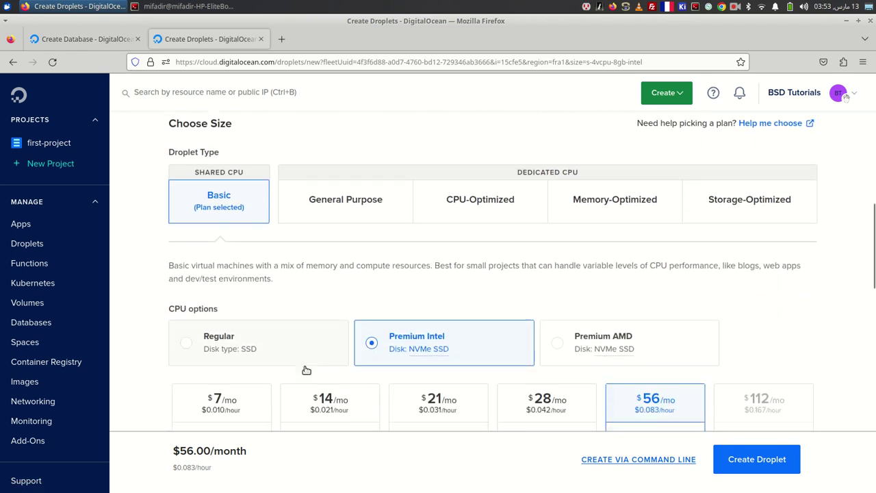
click(325, 327)
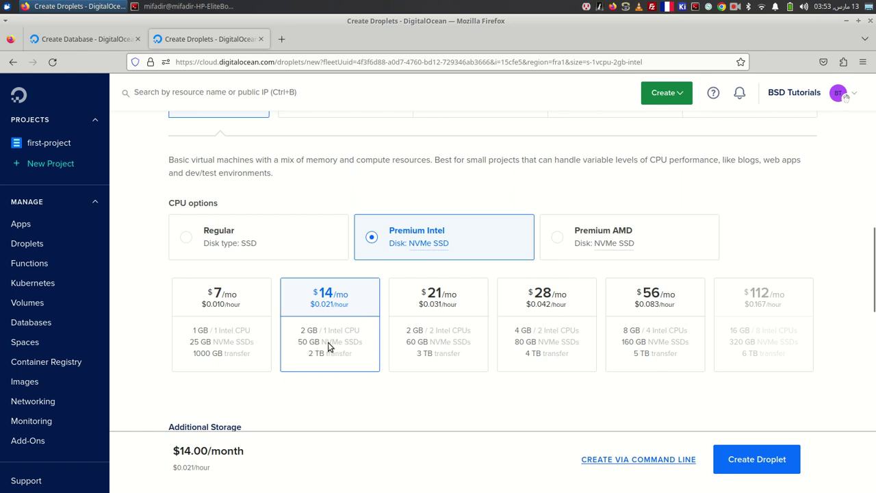
Step: Compare the $15/mo database starter plan with the $14/mo Droplet, and review the cluster form's region, engine, plans and name
click(83, 39)
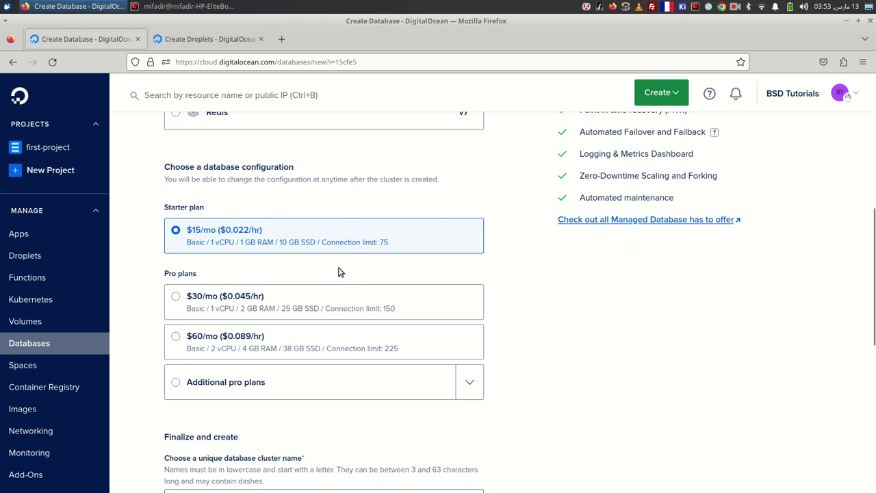
scroll(243, 183, up, 5)
scroll(242, 189, down, 2)
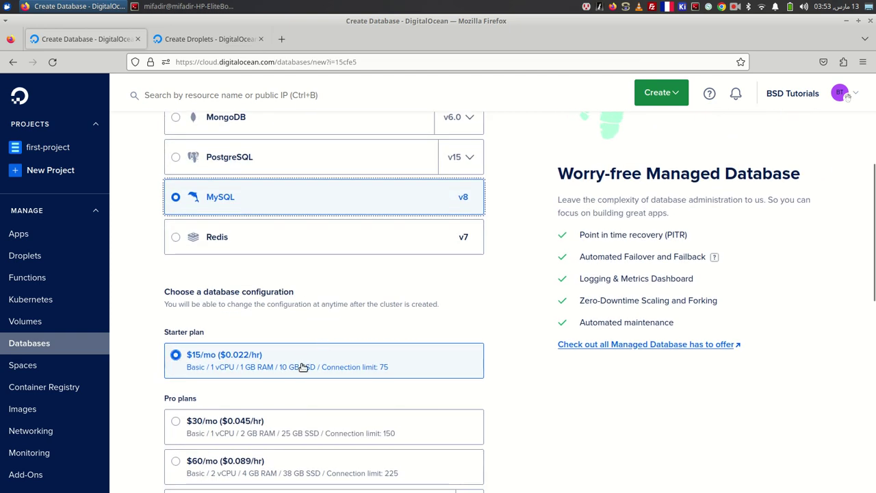
click(198, 39)
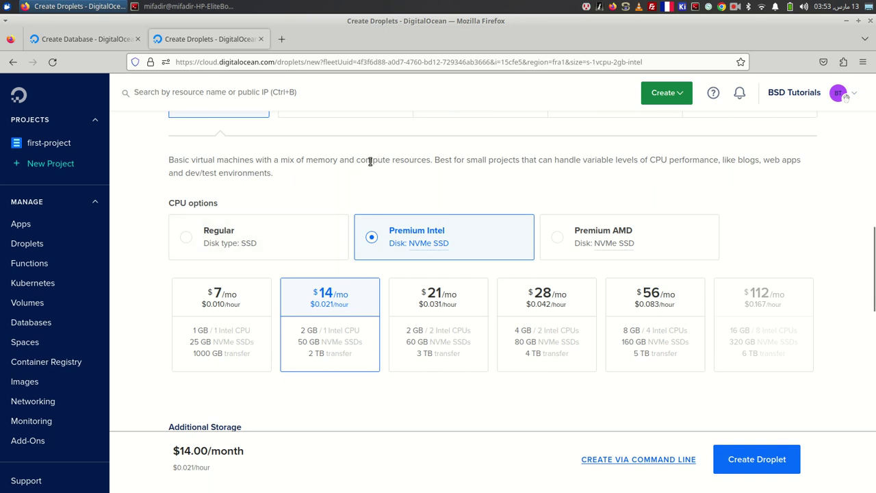
click(106, 40)
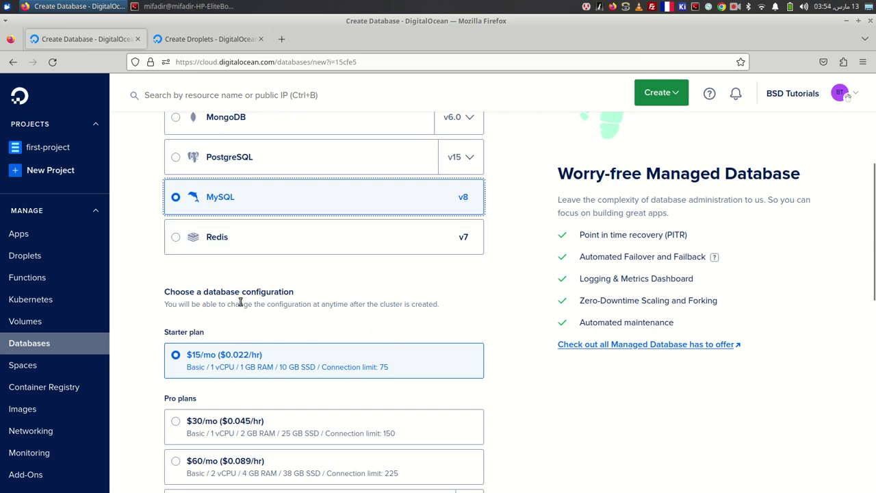
scroll(311, 288, up, 3)
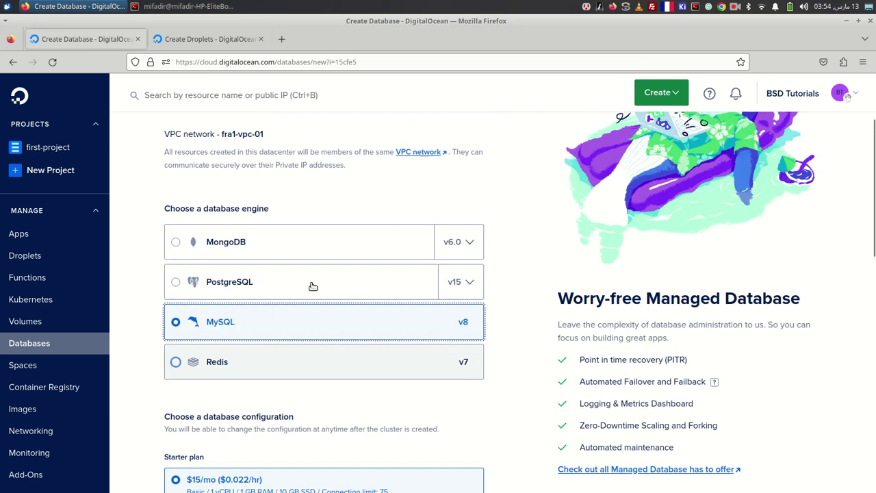
scroll(309, 227, up, 3)
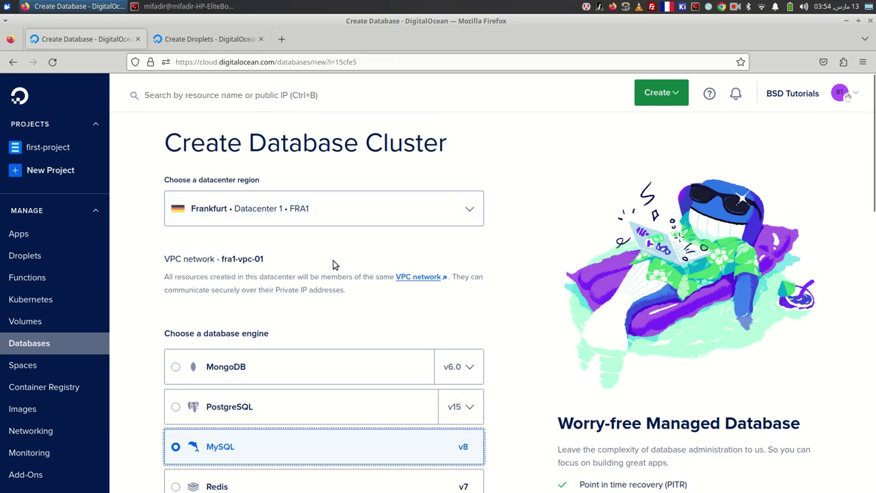
scroll(333, 270, down, 5)
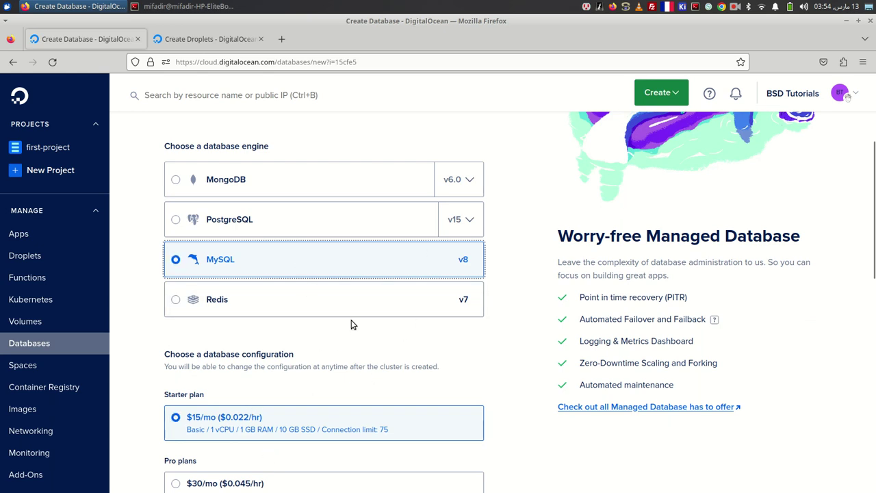
scroll(492, 272, down, 3)
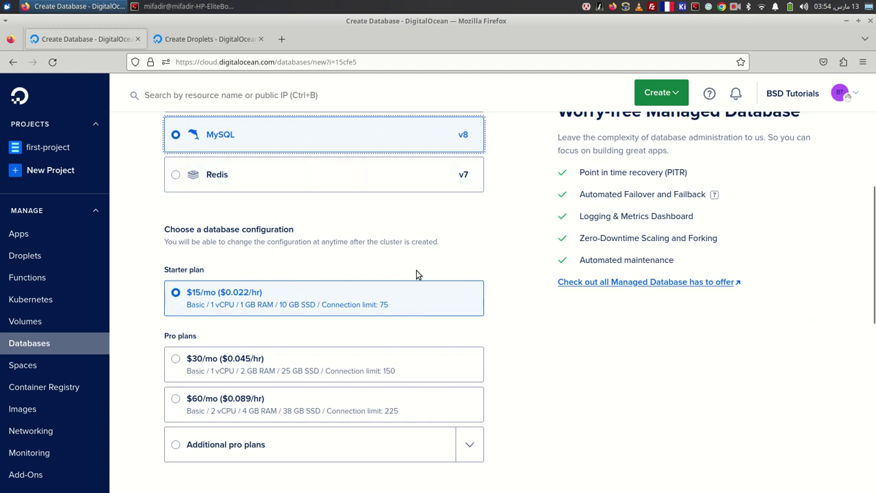
scroll(416, 274, down, 6)
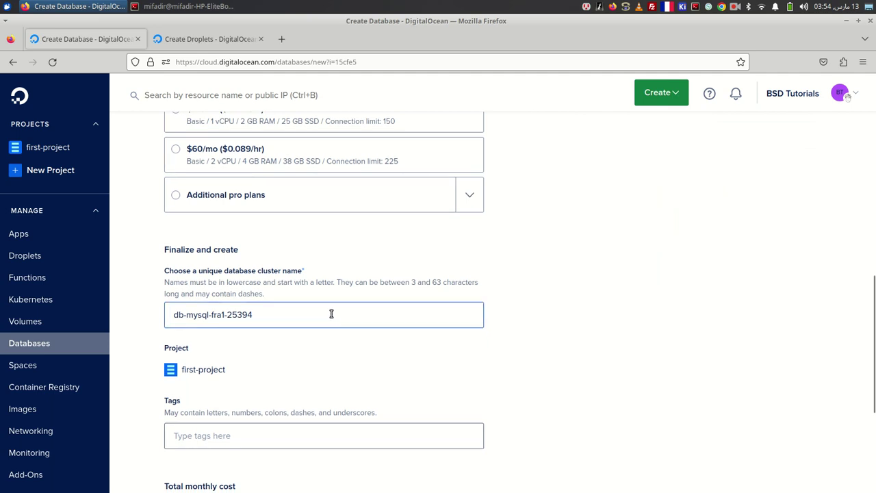
scroll(331, 314, up, 5)
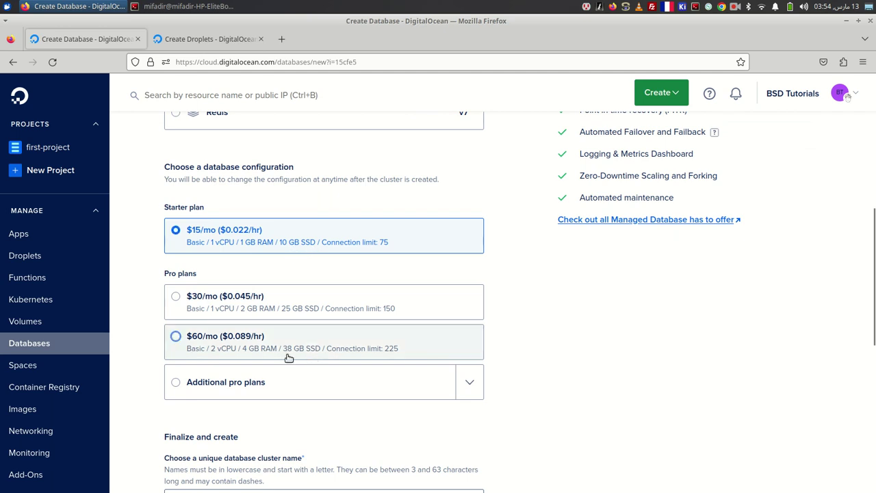
Step: Examine the additional pro plans for the database cluster, including the general purpose and storage-optimized nodes
click(472, 382)
scroll(366, 287, down, 5)
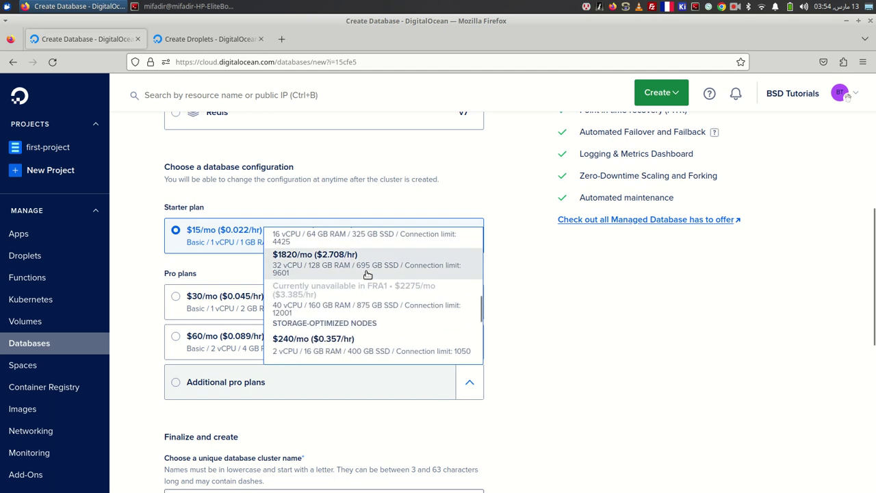
scroll(361, 325, down, 2)
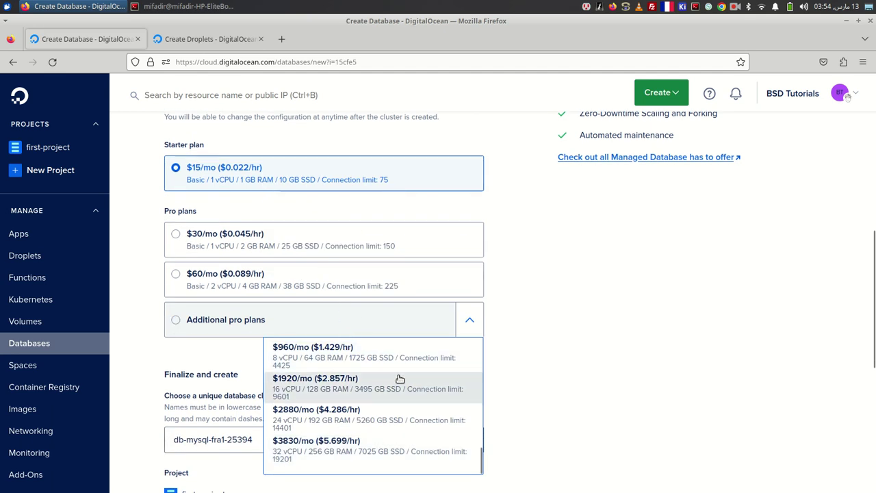
click(548, 297)
click(470, 319)
scroll(409, 387, down, 2)
scroll(404, 356, up, 5)
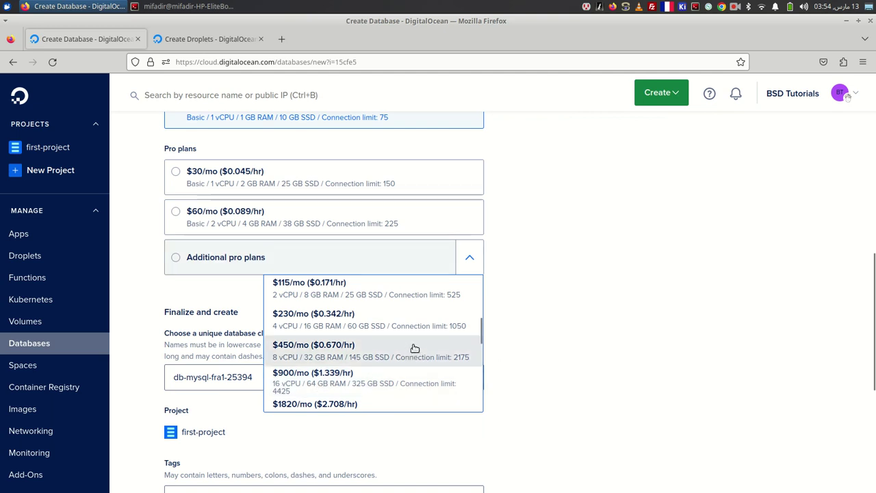
scroll(392, 359, down, 1)
scroll(391, 361, down, 2)
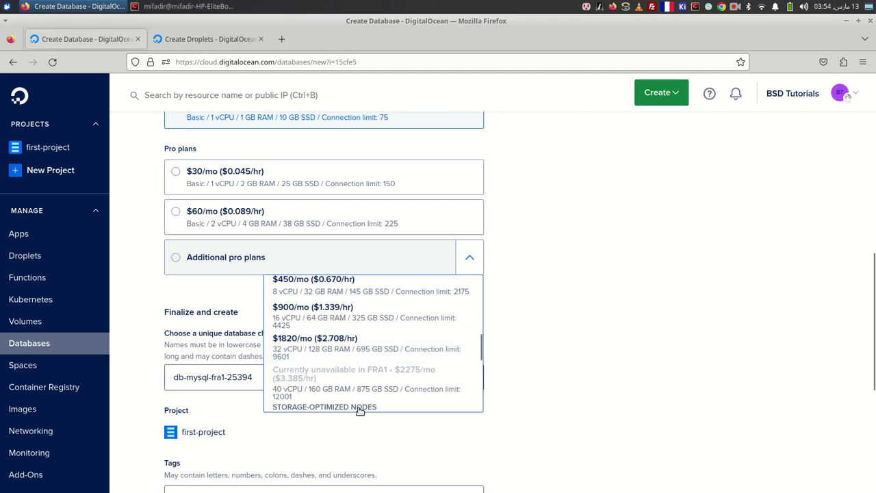
scroll(341, 339, up, 5)
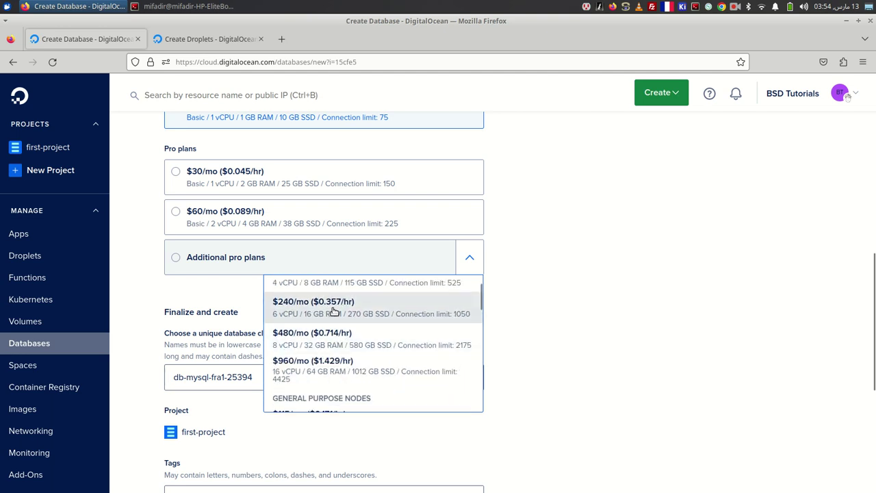
click(180, 268)
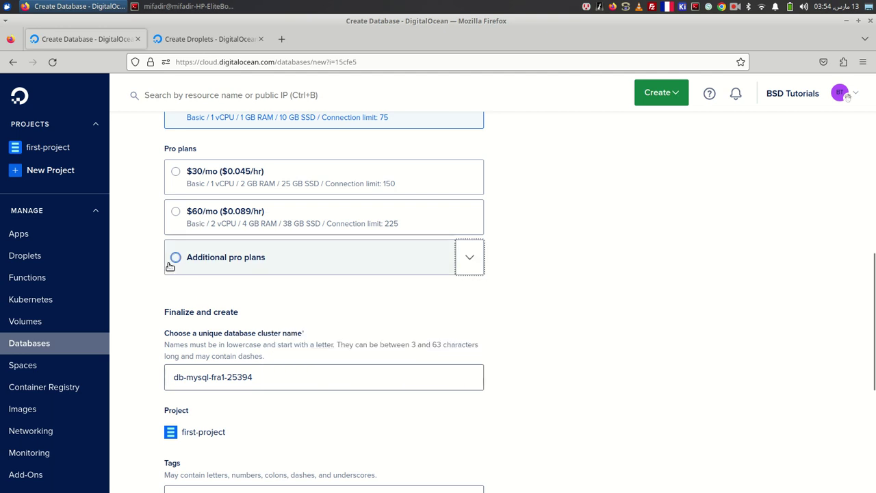
Step: Create the MySQL v8 database cluster in Frankfurt with the $15/mo starter plan and the suggested cluster name
scroll(212, 296, up, 6)
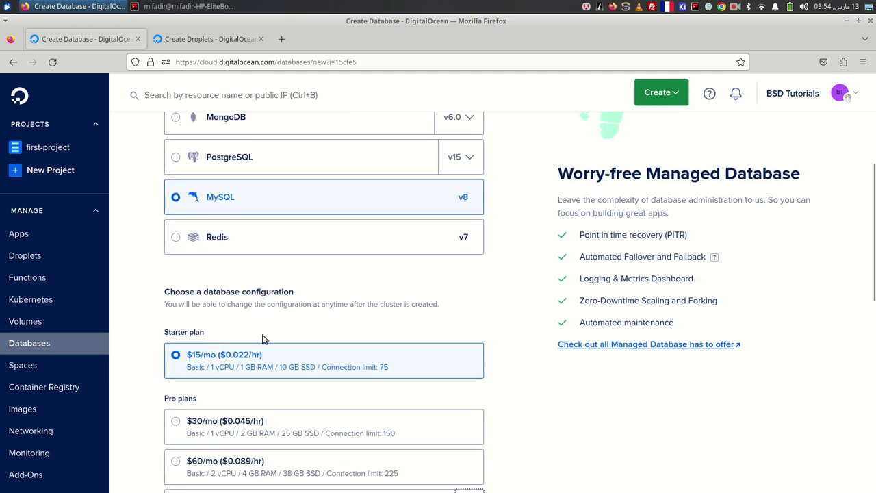
scroll(429, 264, down, 3)
scroll(372, 311, down, 2)
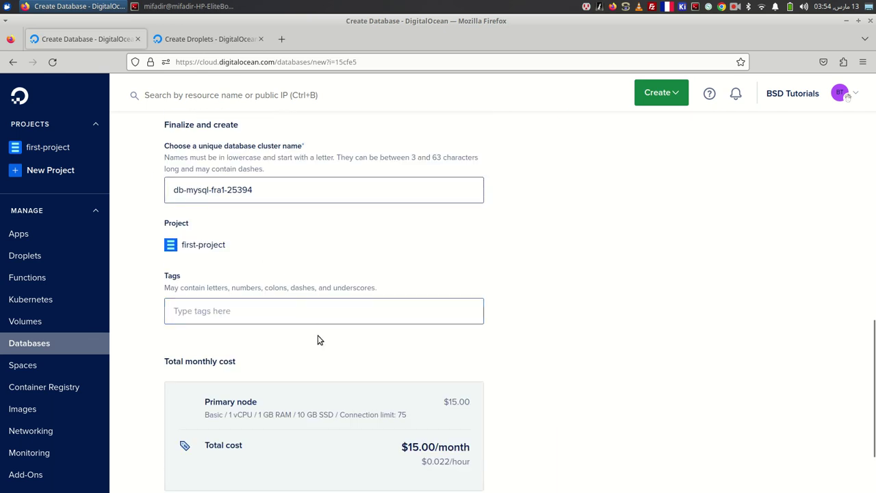
scroll(351, 388, down, 2)
click(243, 436)
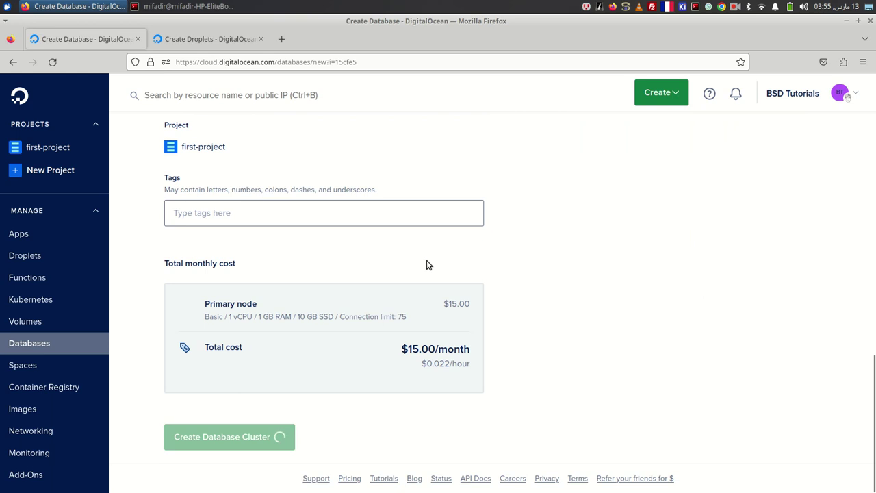
click(853, 138)
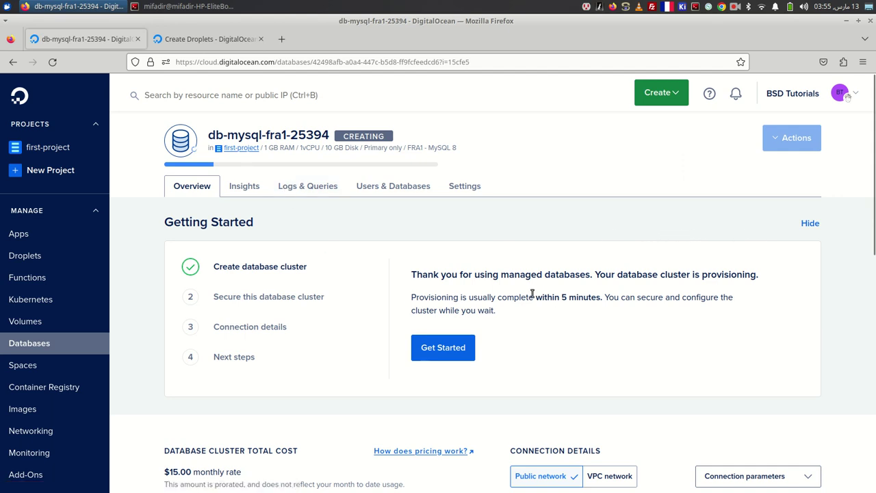
Step: Launch the DBeaver database client and dismiss its tip of the day
scroll(527, 298, down, 3)
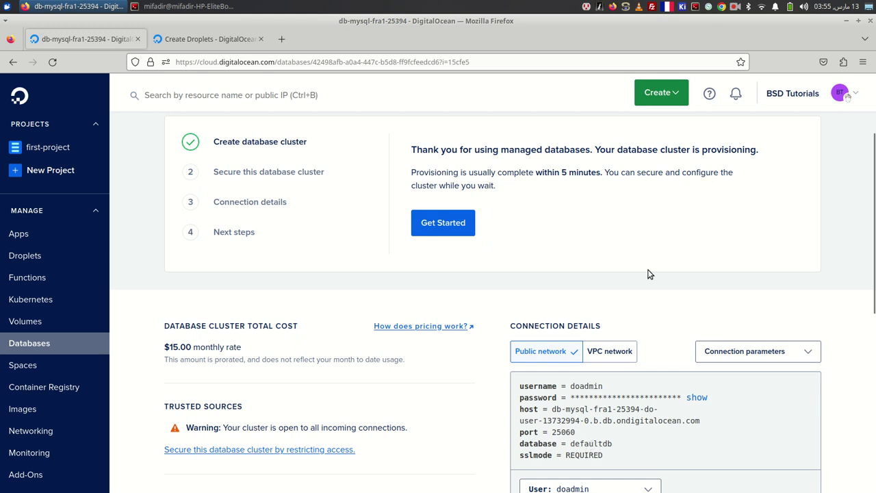
scroll(651, 276, down, 3)
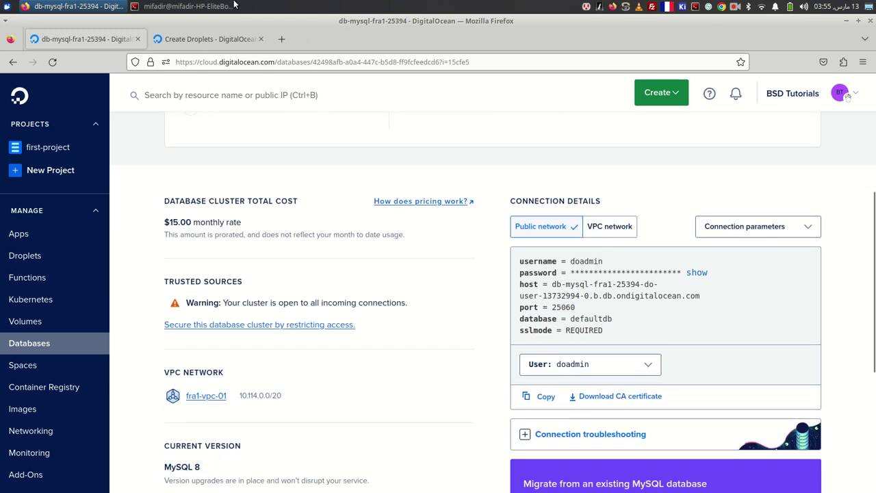
click(6, 5)
text(br)
key(BackSpace)
text(e)
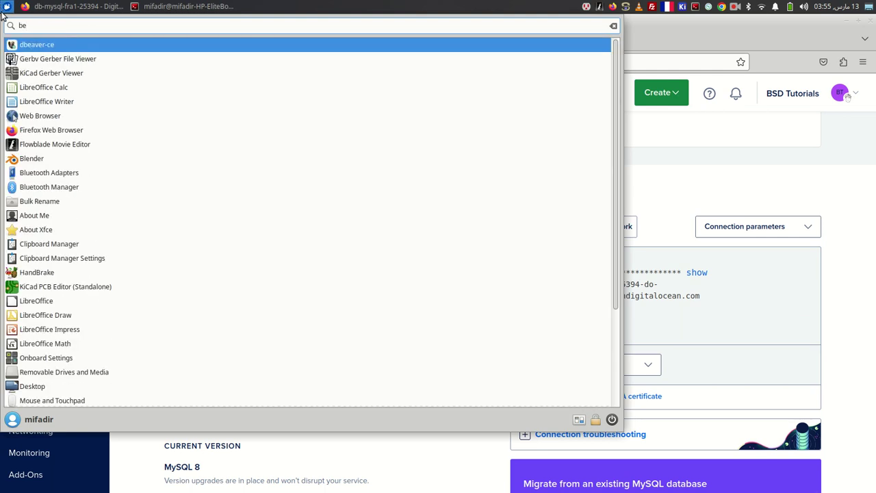
click(44, 42)
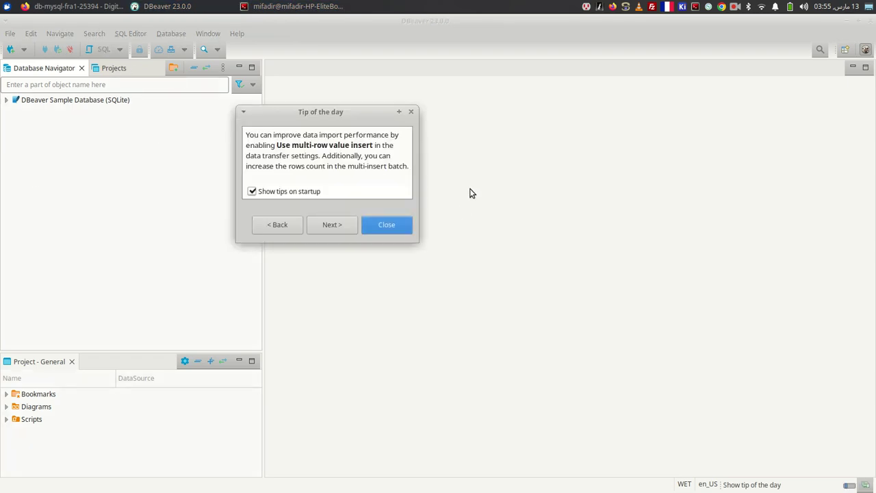
click(414, 111)
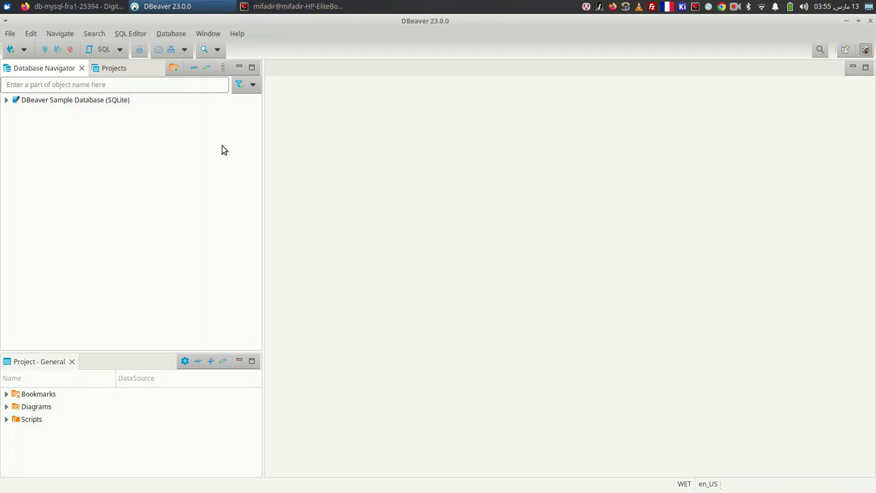
Step: Search the web for beaverdb and examine the installers on the DBeaver Community download page in a separate browser tab
key(alt+Tab)
click(288, 41)
text(beaver)
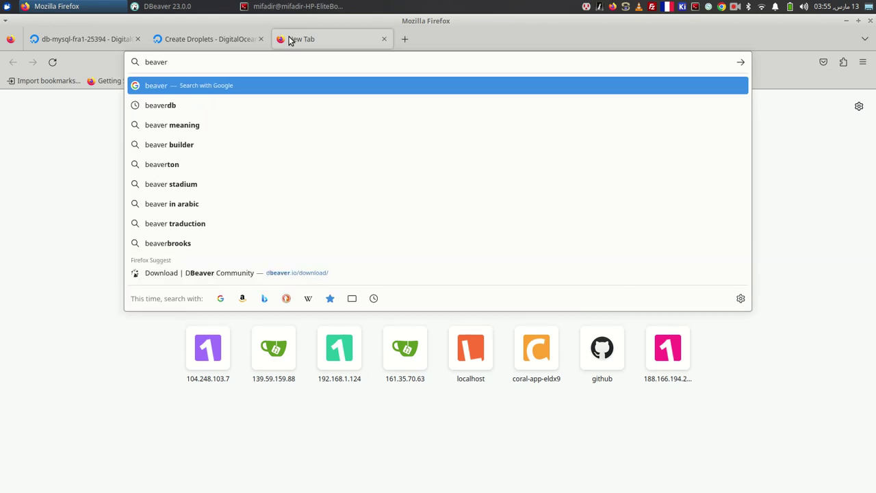
key(Down)
key(Return)
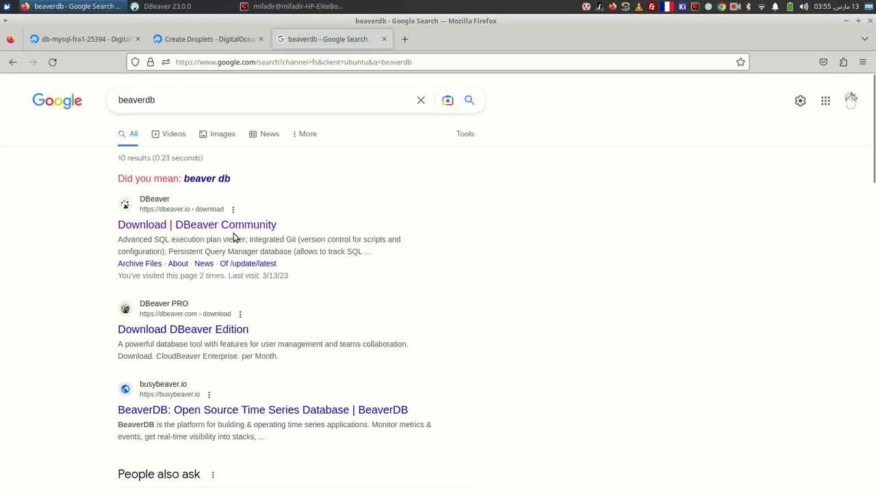
click(224, 225)
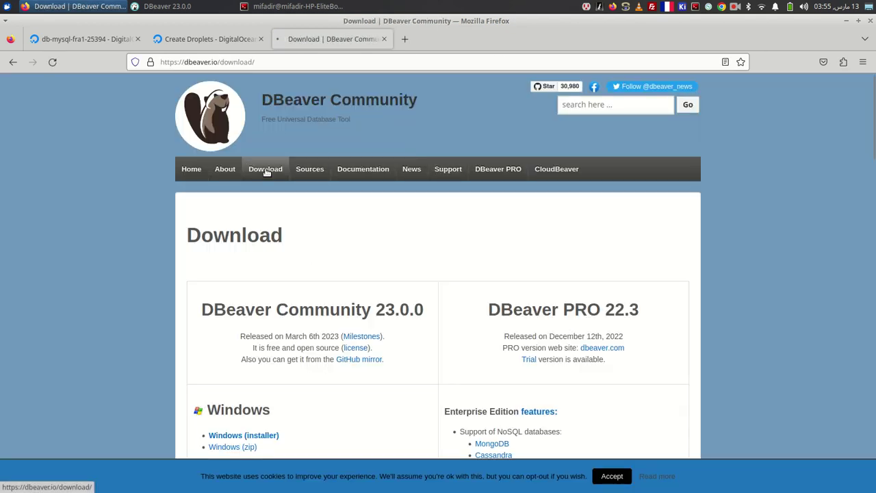
scroll(338, 326, down, 5)
scroll(336, 324, up, 5)
scroll(336, 323, down, 2)
scroll(335, 323, down, 5)
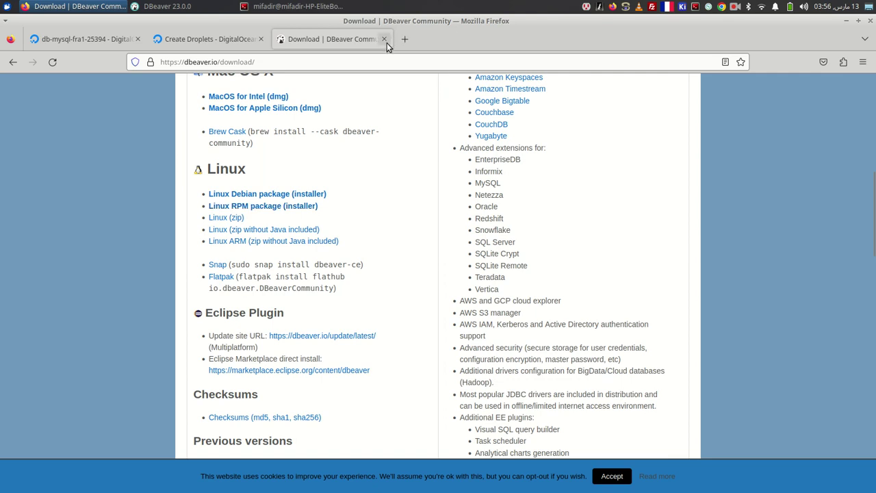
click(383, 39)
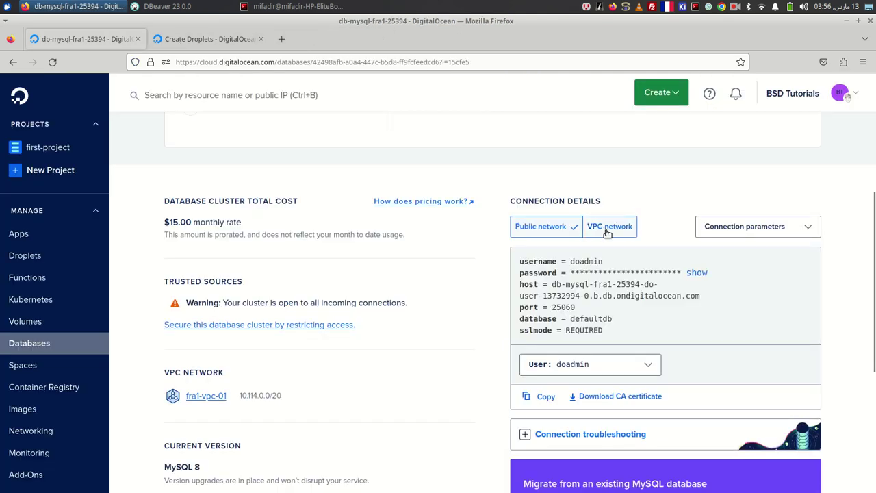
Step: In DBeaver, start a new database connection using the MySQL driver
click(171, 7)
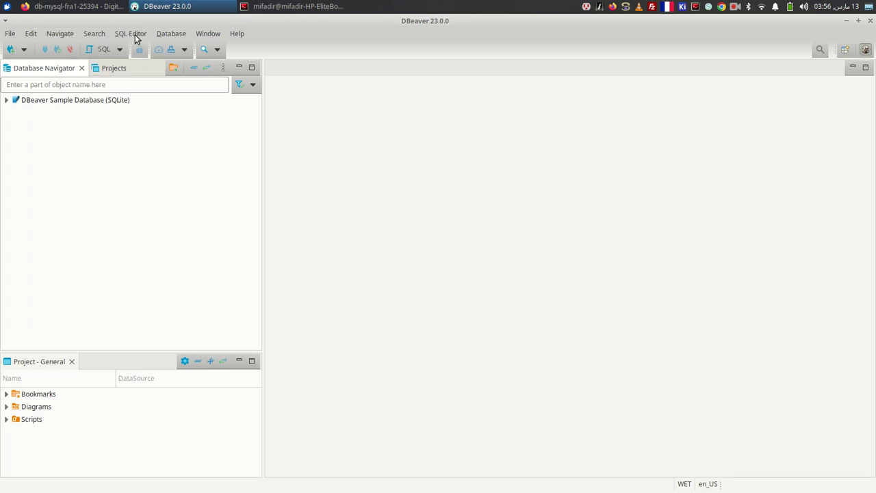
click(171, 34)
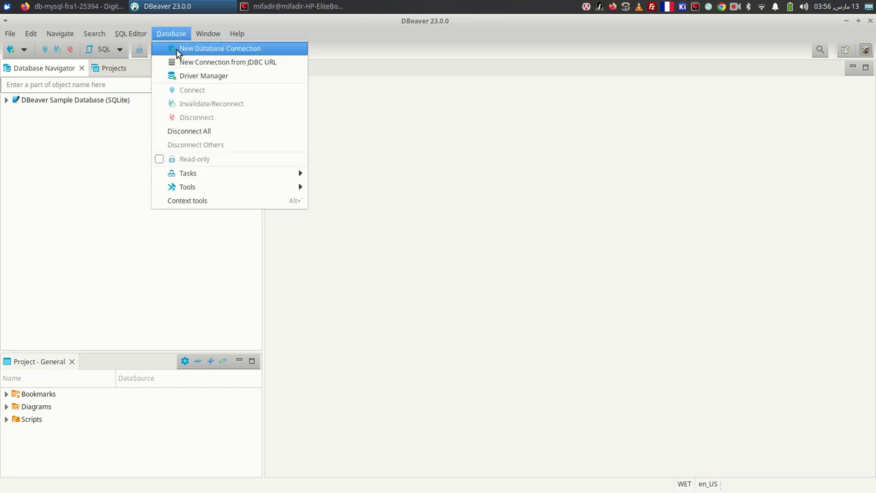
click(177, 49)
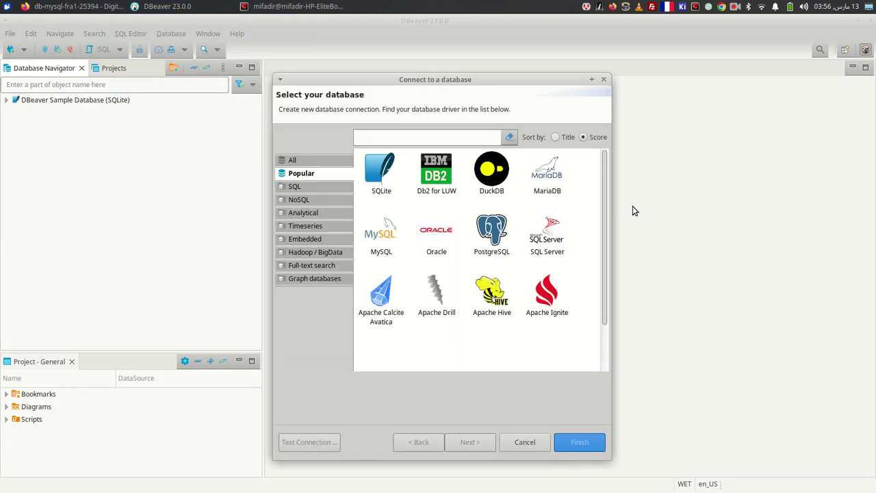
click(378, 232)
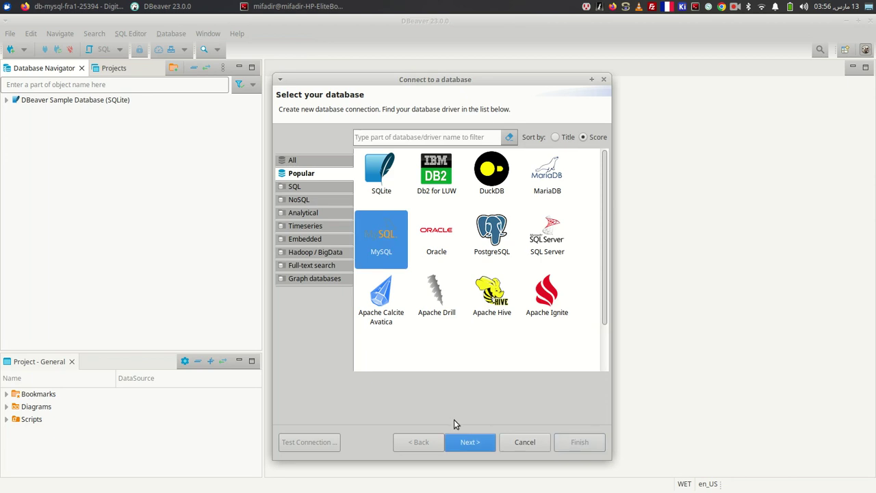
click(472, 443)
Step: Copy the cluster's public host name from the DigitalOcean connection details into the DBeaver connection's server host
key(alt+Tab)
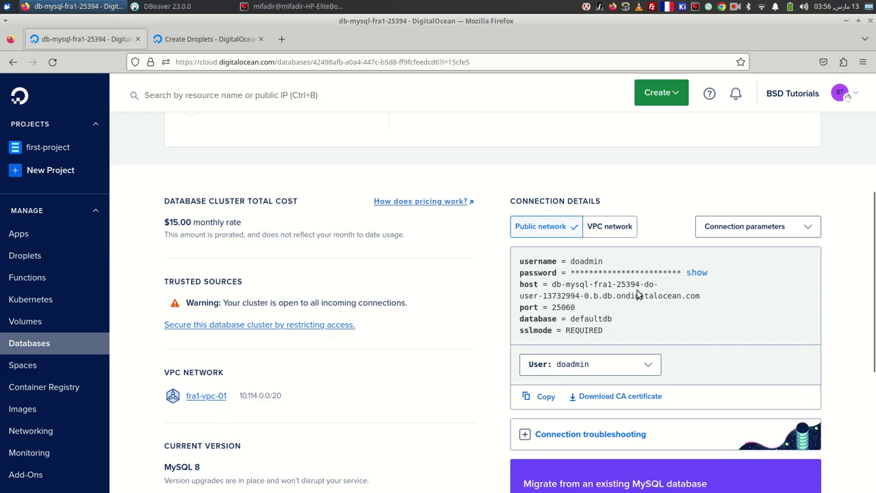
triple_click(593, 288)
right_click(593, 288)
click(612, 295)
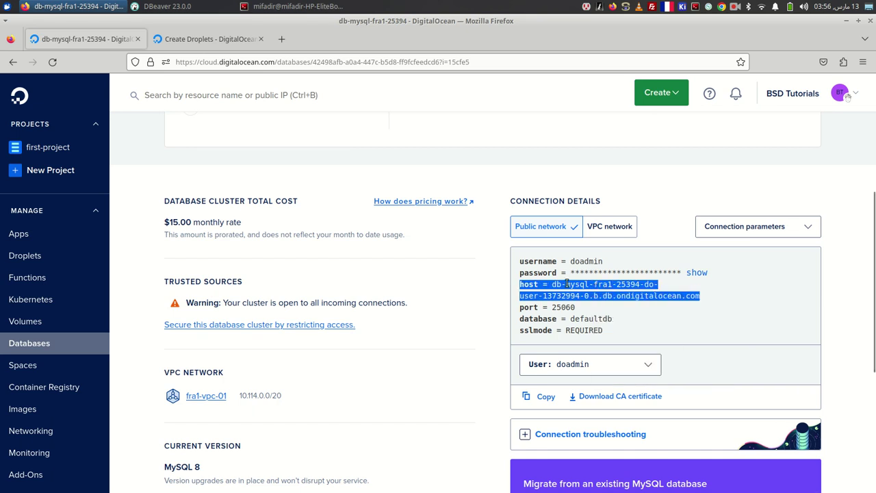
click(549, 286)
drag(552, 285, 705, 302)
right_click(624, 296)
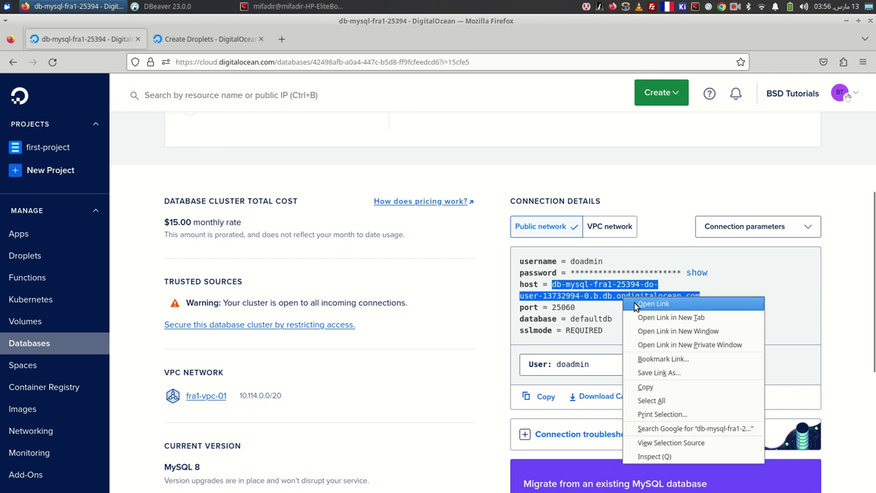
click(677, 388)
key(alt+Tab)
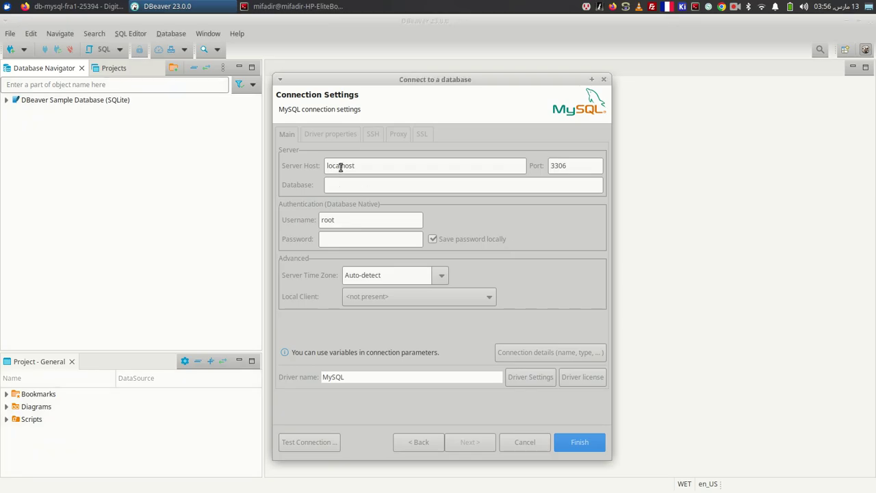
double_click(339, 168)
key(ctrl+v)
Step: Set the DBeaver connection's port to 25060, copied from the cluster's connection details in the browser
key(alt+Tab)
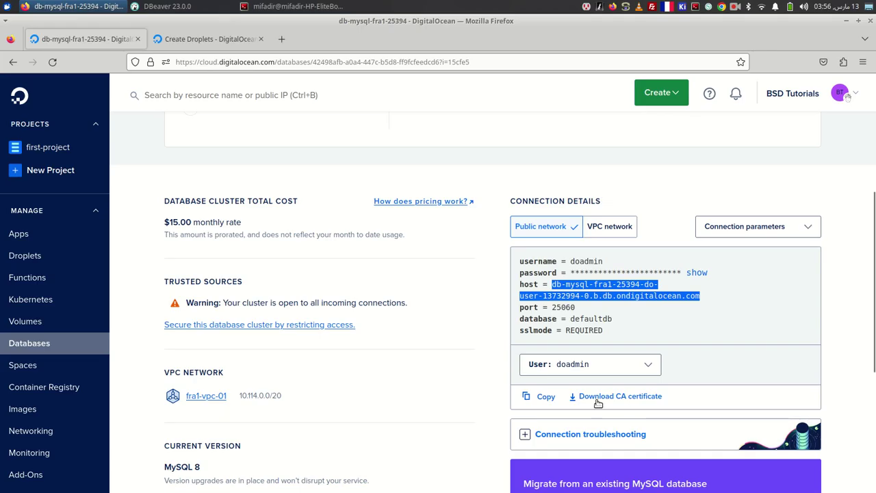
double_click(564, 307)
right_click(566, 310)
click(573, 316)
key(alt+Tab)
double_click(586, 164)
key(ctrl+v)
Step: Set the DBeaver connection's database to defaultdb, copied from the cluster's connection details in the browser
key(alt+Tab)
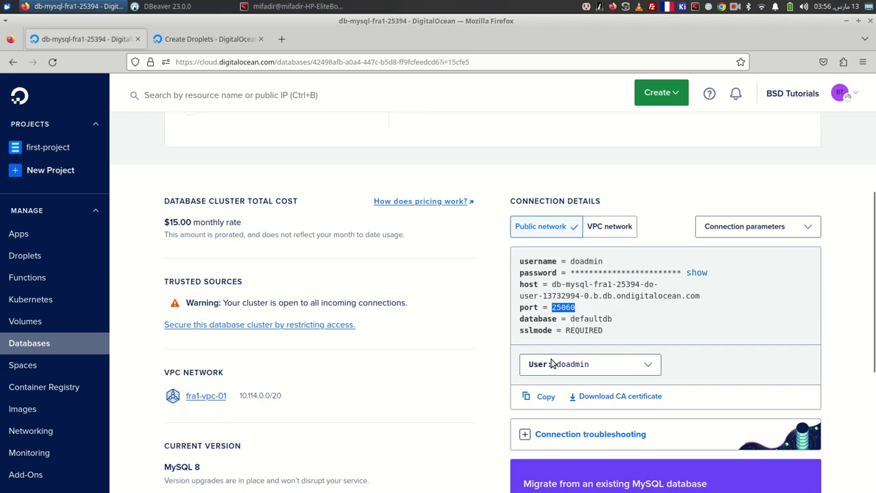
double_click(581, 319)
right_click(582, 318)
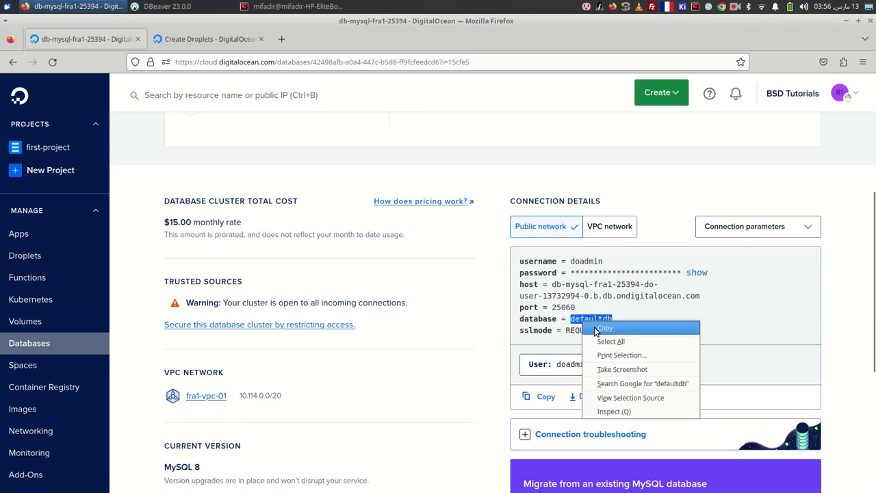
click(593, 326)
key(alt+Tab)
click(364, 185)
key(ctrl+v)
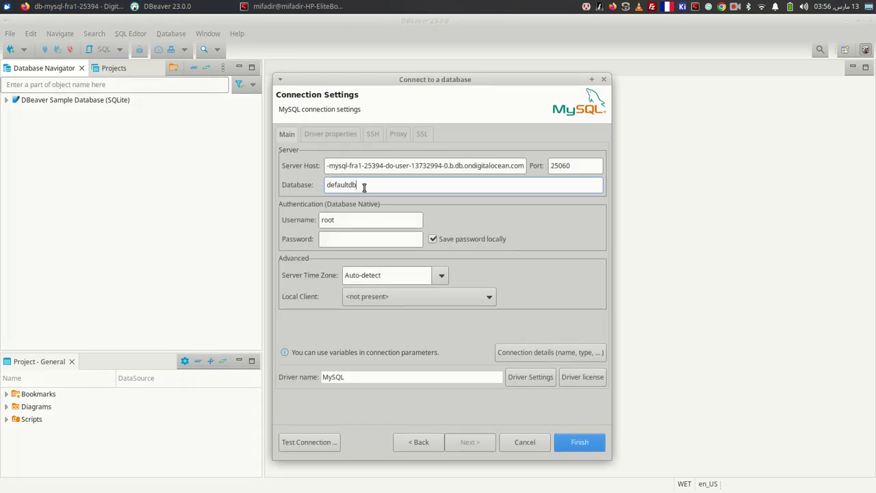
Step: Replace the DBeaver connection's username with doadmin, copied from the cluster's connection details in the browser
key(alt+Tab)
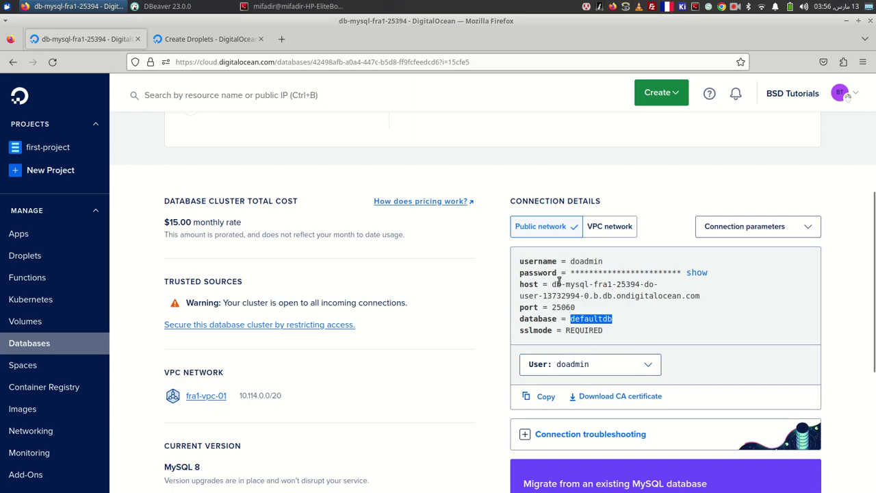
click(580, 260)
double_click(581, 261)
right_click(580, 260)
click(592, 269)
key(alt+Tab)
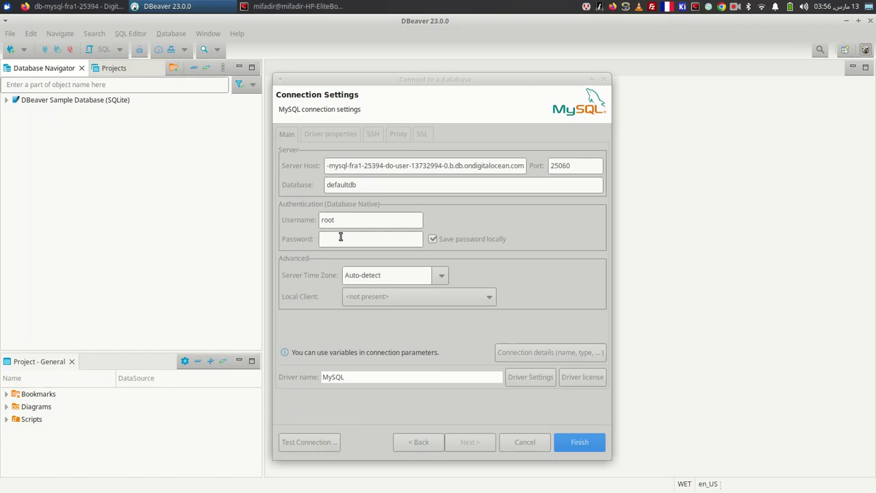
double_click(349, 220)
key(ctrl+v)
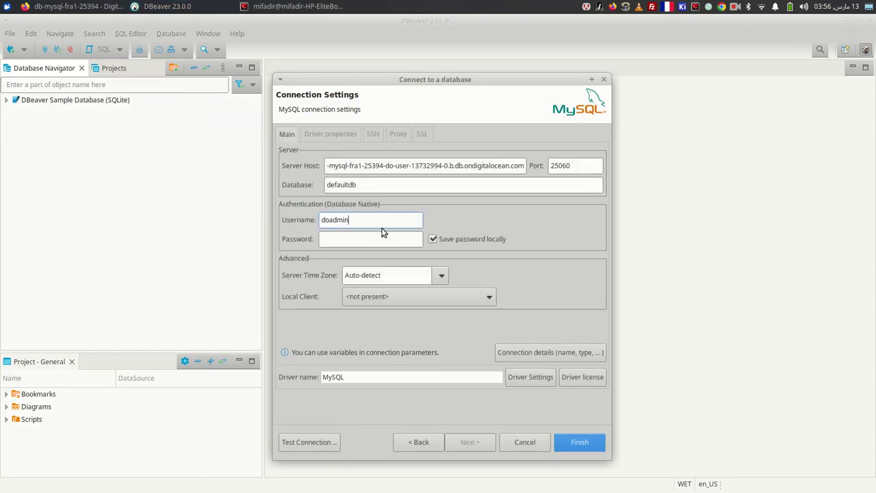
Step: Reveal the database password in the cluster's connection details and copy it into the DBeaver connection's password field
key(alt+Tab)
click(696, 273)
click(661, 273)
triple_click(661, 274)
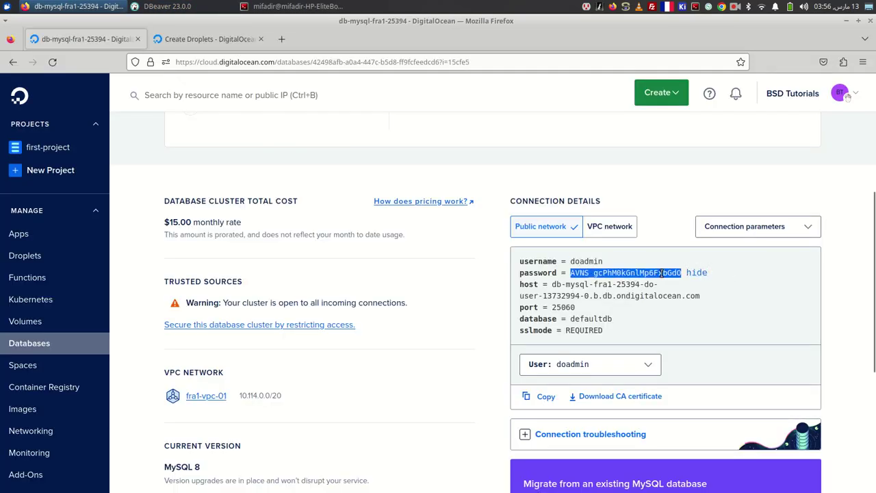
double_click(661, 273)
right_click(661, 273)
click(674, 279)
key(alt+Tab)
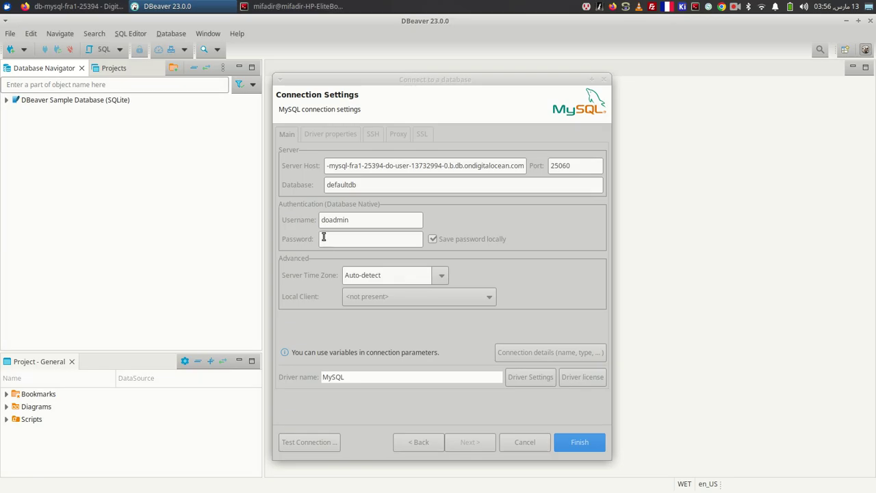
click(344, 238)
key(ctrl+v)
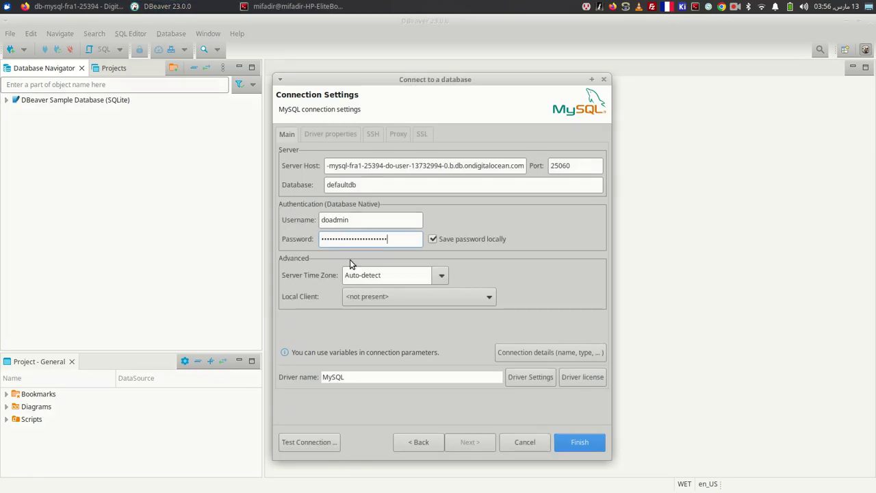
Step: Open the MySQL connection's SSL settings and enable SSL
click(421, 133)
click(288, 153)
key(alt+Tab)
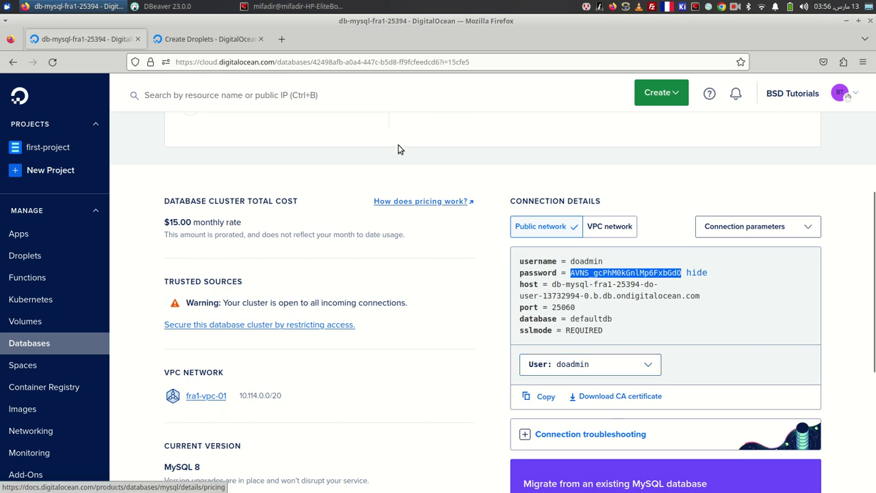
Step: In the terminal, delete all .crt files from the home Downloads folder with rm -rf
key(alt+Tab)
text(rm -rf /home/mifadir/Dpw)
key(BackSpace)
text(o)
key(Tab)
text(*.crt)
key(Return)
Step: Download the cluster's CA certificate from DigitalOcean and copy ca-certificate.crt from Downloads into the terminal's mysql-tutorial-dc folder
key(alt+Tab)
click(624, 396)
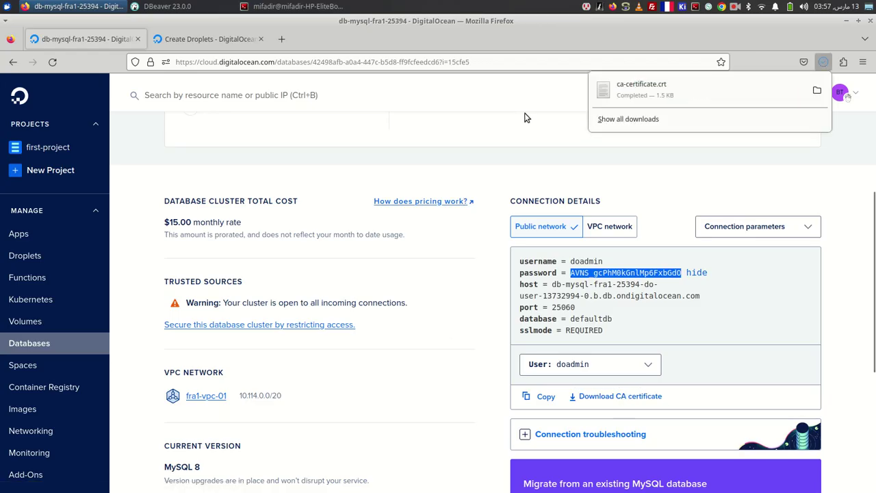
key(alt+Tab)
text(cp /)
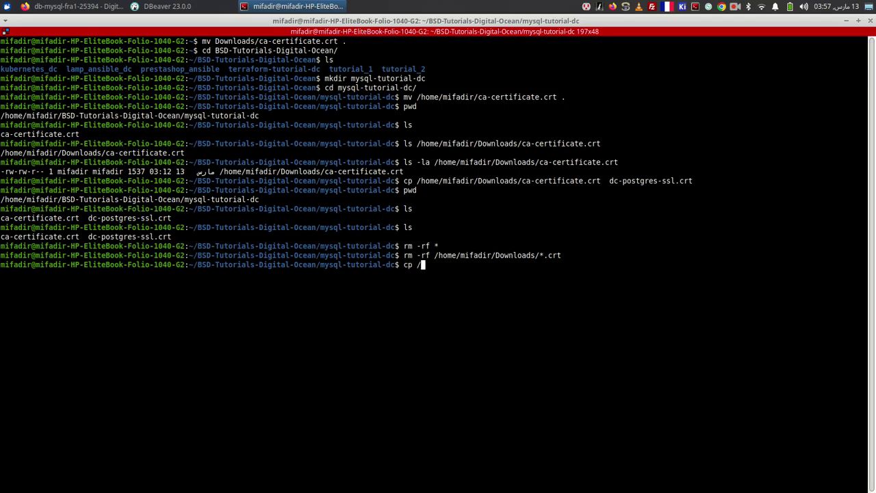
text(home/mifadir/Downloads/)
key(alt+Tab)
key(alt+Tab)
text(ca-certificate.crt .)
key(Return)
Step: List the folder's files and rename ca-certificate.crt to mysql-dc-managed.crt
text(ls)
key(Return)
text(mv ca-certificate.crt )
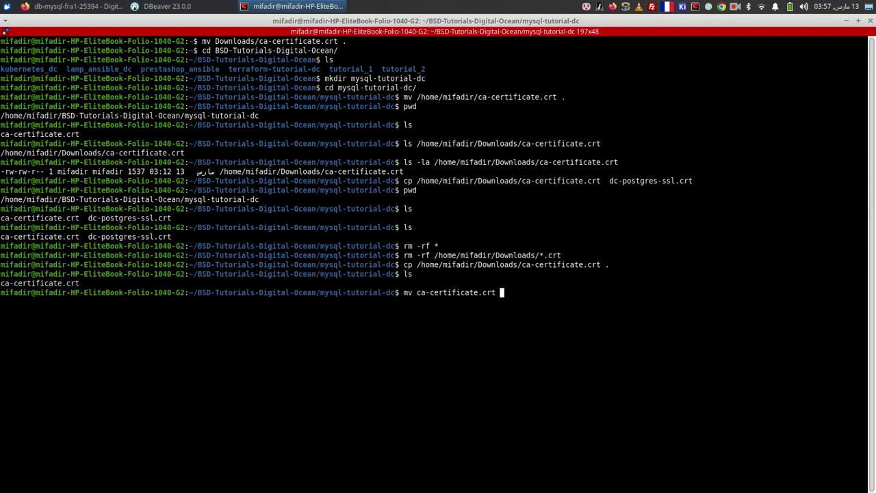
text(mysql-dc-managed.crt)
key(Return)
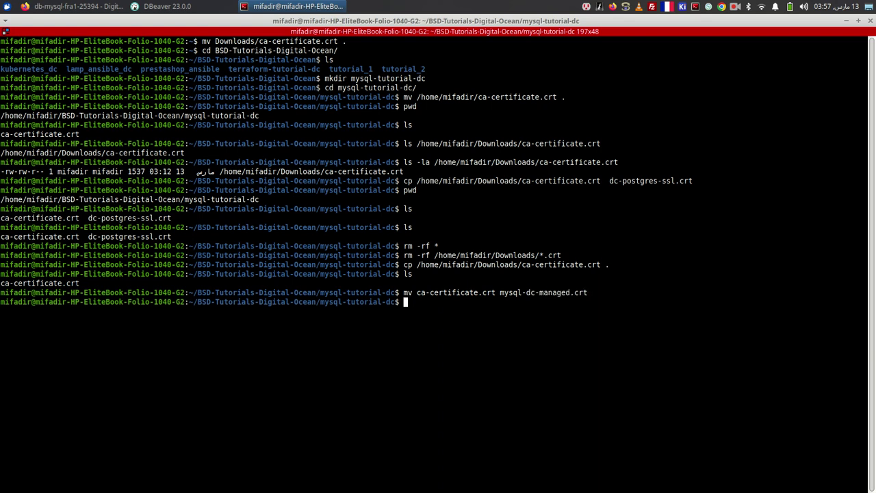
Step: Print the full path of the mysql-tutorial-dc working directory with pwd and select that path in the output
text(pw)
key(Return)
text(dpwd)
key(Return)
text(c)
key(ctrl+c)
text(pwd)
key(Return)
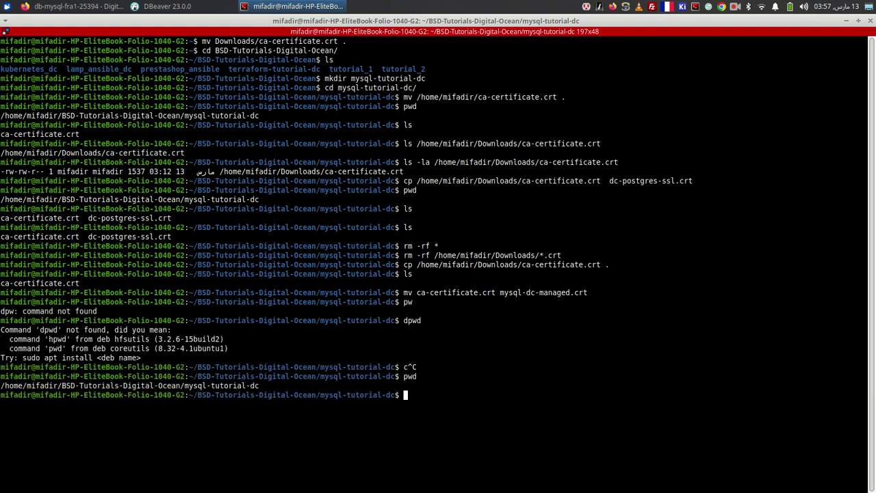
right_click(223, 387)
key(Escape)
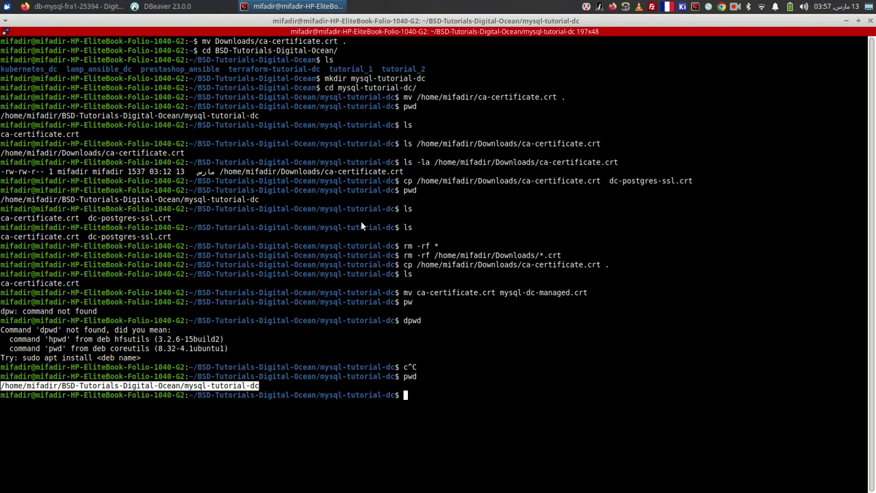
Step: Switch to DBeaver and paste the mysql-tutorial-dc folder path followed by a slash as the MySQL connection's CA certificate
key(alt+Tab)
key(alt+Tab)
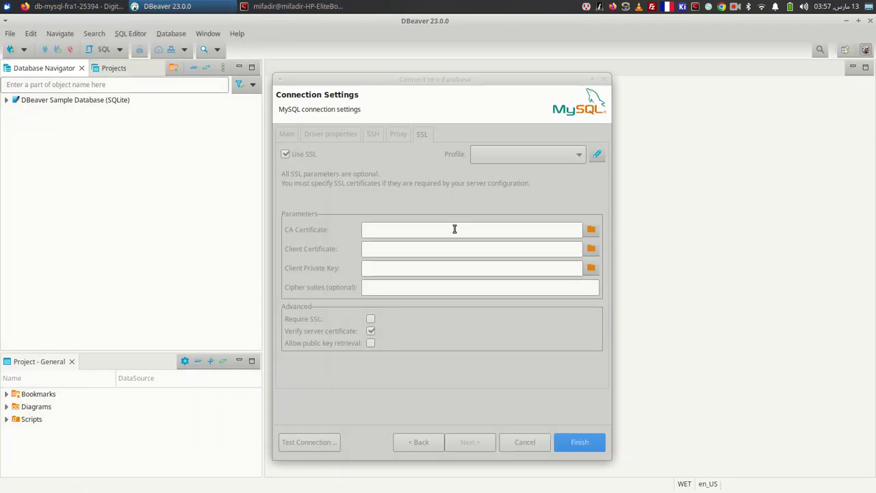
key(ctrl+v)
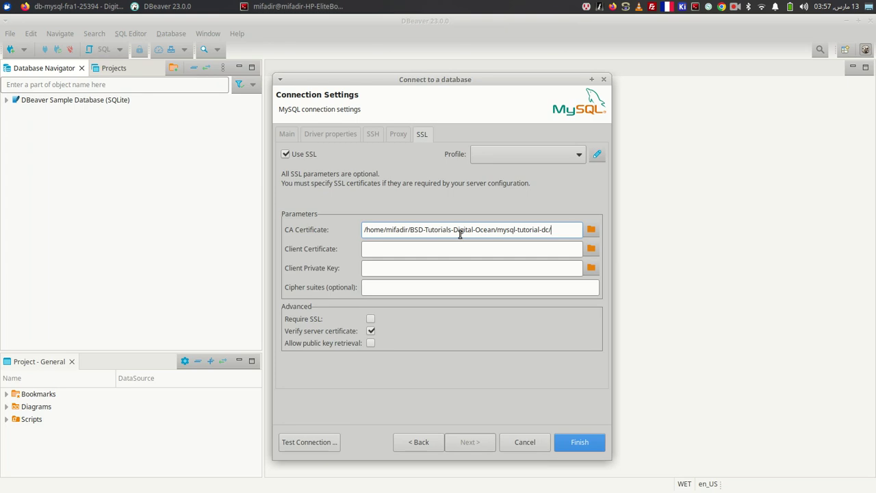
Step: List the folder in the terminal, copy the file name mysql-dc-managed.crt, and append it to the CA certificate path in DBeaver
key(alt+Tab)
key(alt+Tab)
key(Tab)
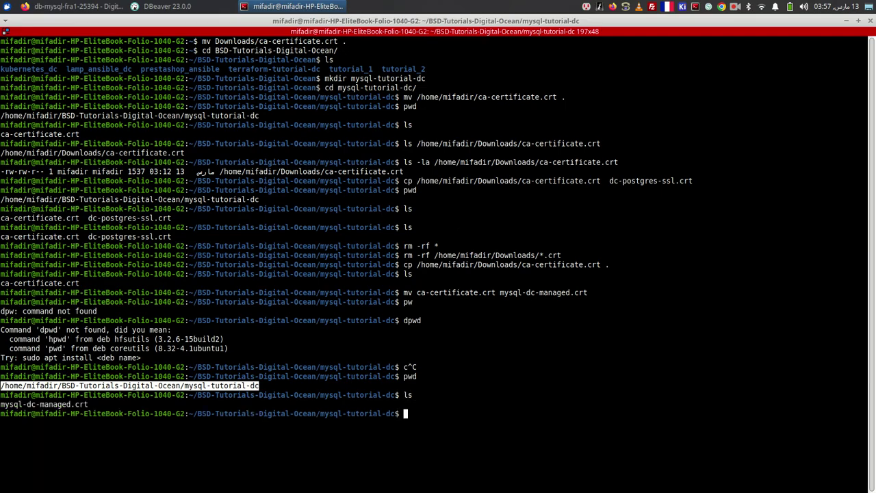
double_click(43, 404)
right_click(43, 405)
click(80, 246)
key(alt+Tab)
key(alt+Tab)
key(Tab)
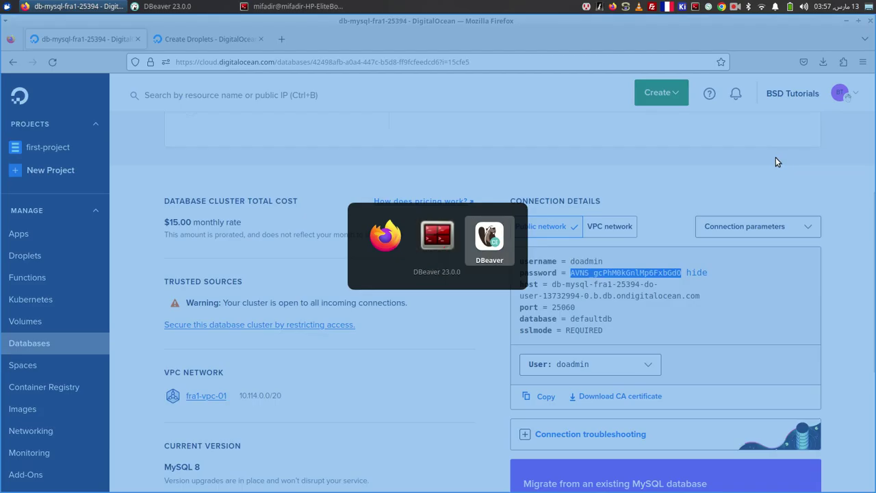
key(ctrl+v)
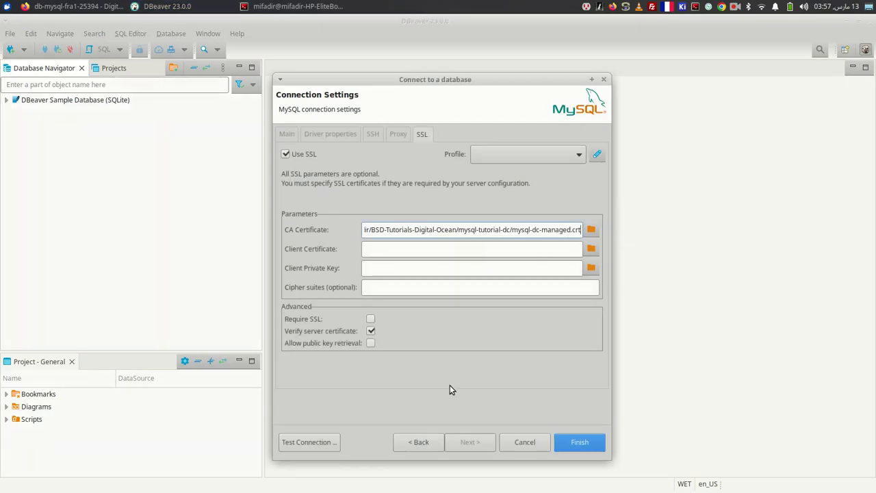
Step: Enable Require SSL for the MySQL connection and, after checking the cluster's status on DigitalOcean, finish creating the connection in DBeaver
click(370, 319)
click(288, 137)
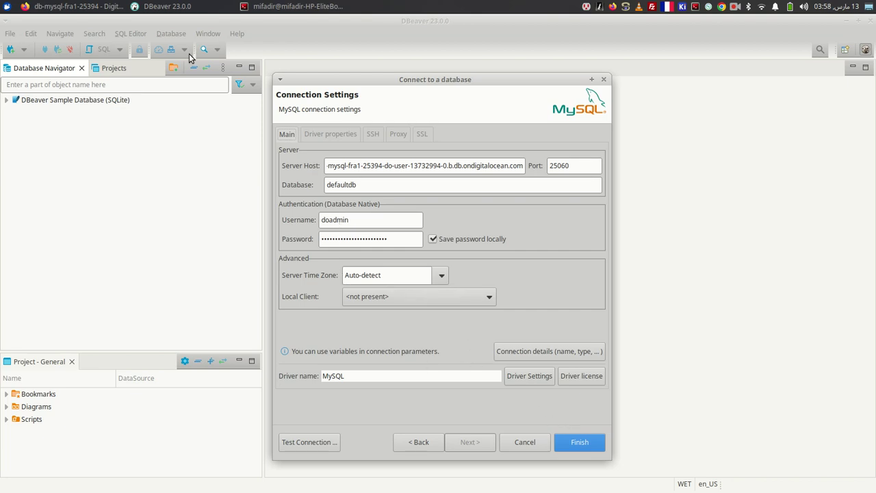
key(alt+Tab)
scroll(373, 205, up, 5)
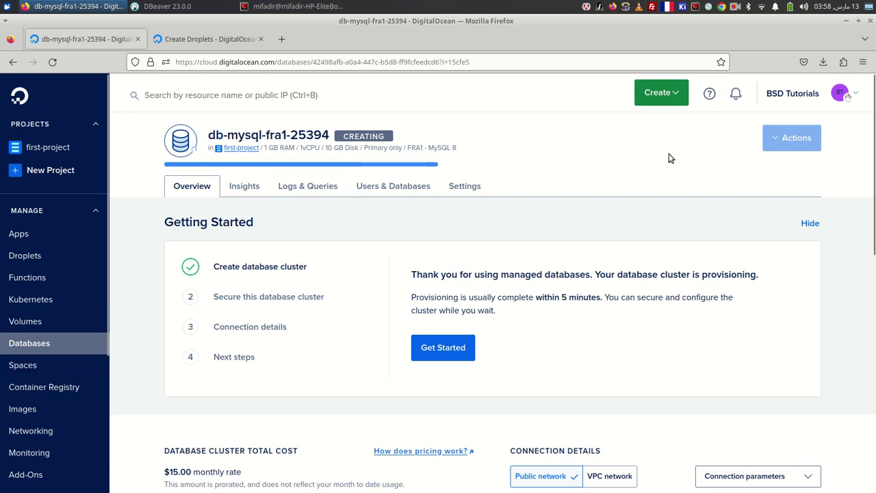
scroll(395, 285, down, 5)
key(alt+Tab)
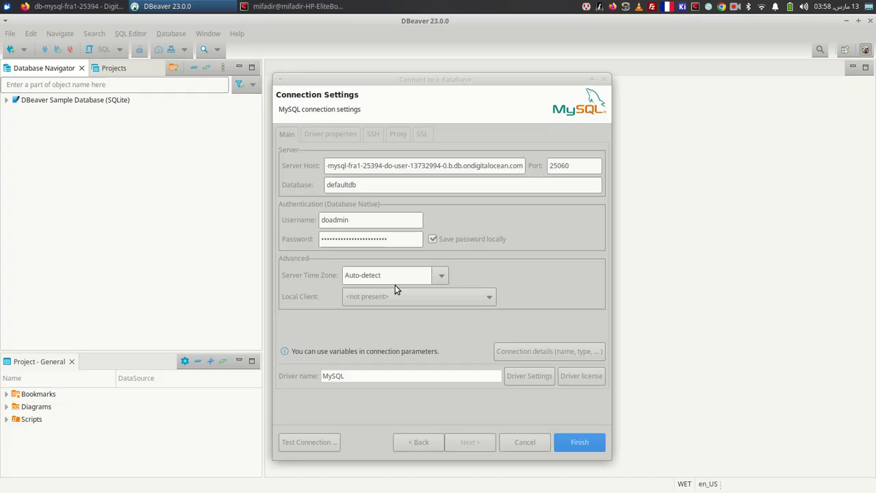
click(579, 442)
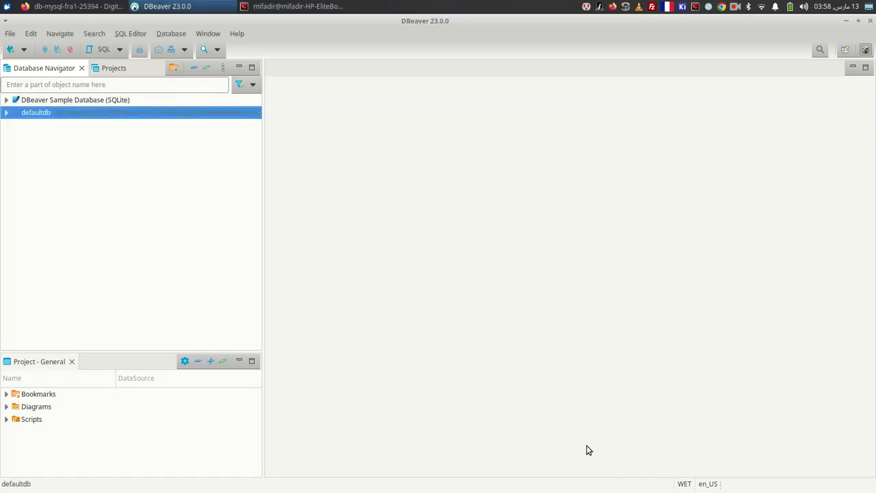
Step: Expand the defaultdb connection's databases and create a new database named wordpress-client-A with charset utf8mb4
click(4, 113)
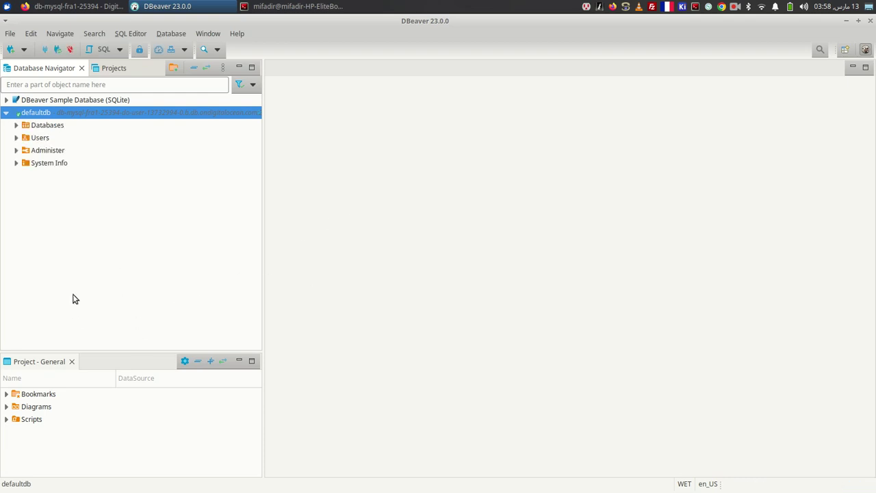
click(15, 125)
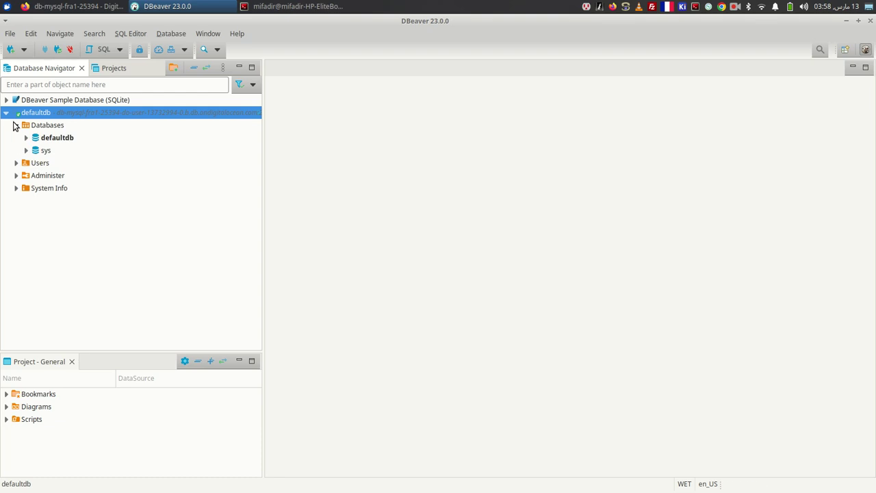
click(57, 126)
right_click(59, 127)
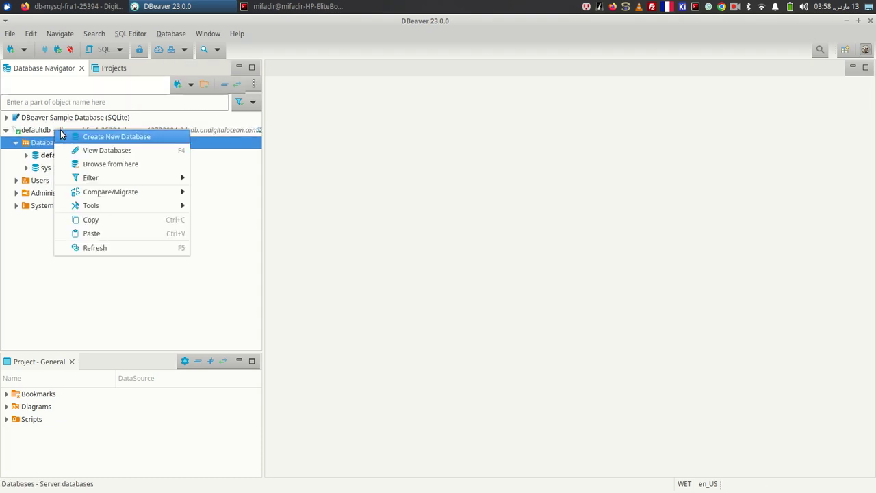
click(70, 136)
text(wordpress-client-A)
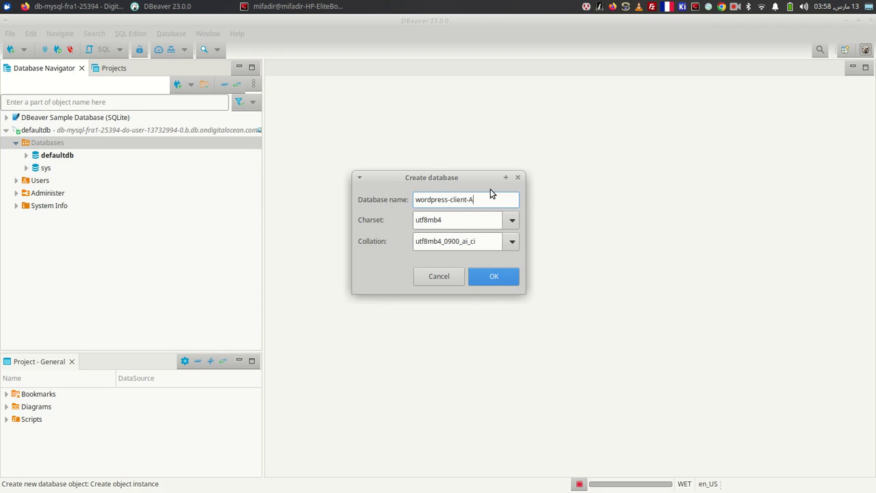
click(502, 282)
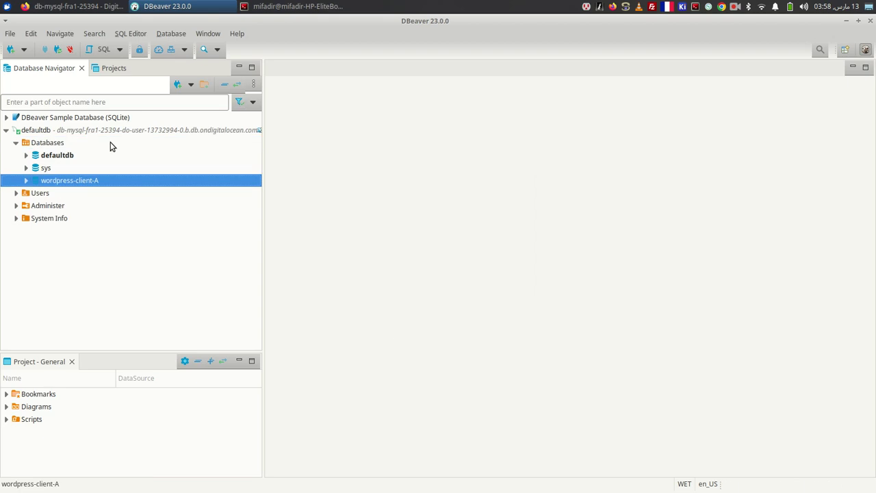
Step: Expand the wordpress-client-A database and examine the operations available for it, including its database tools
click(26, 181)
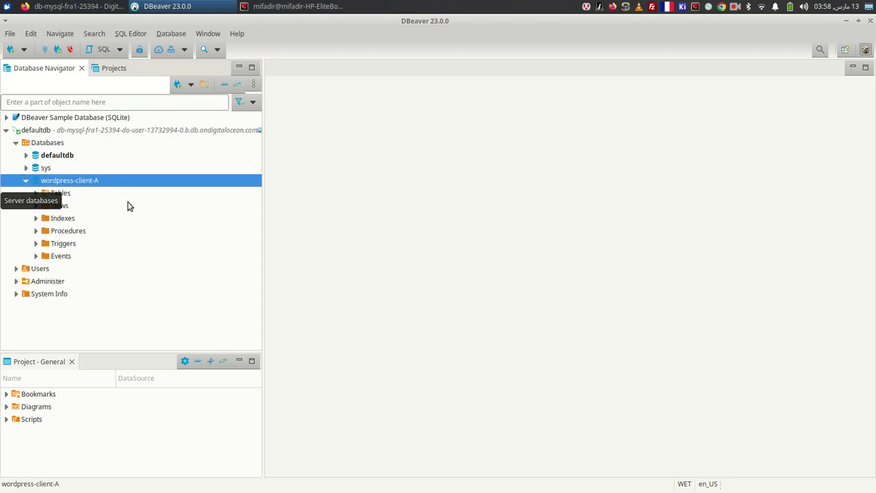
click(54, 145)
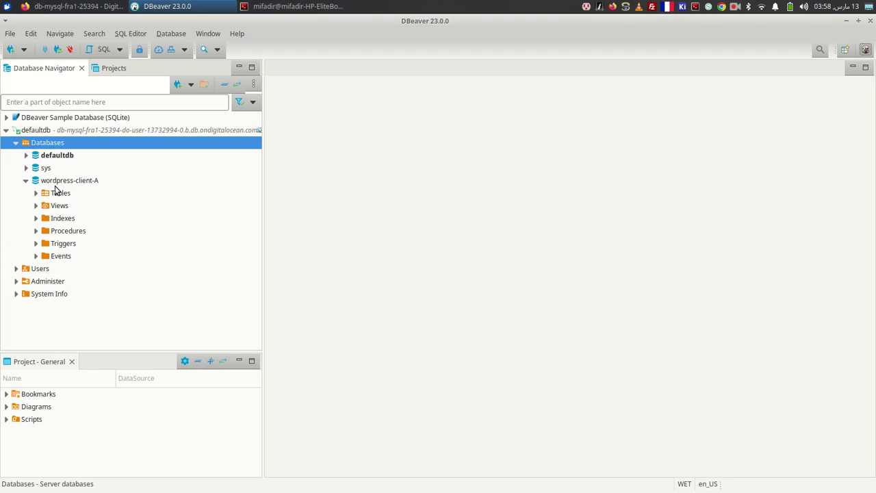
right_click(52, 182)
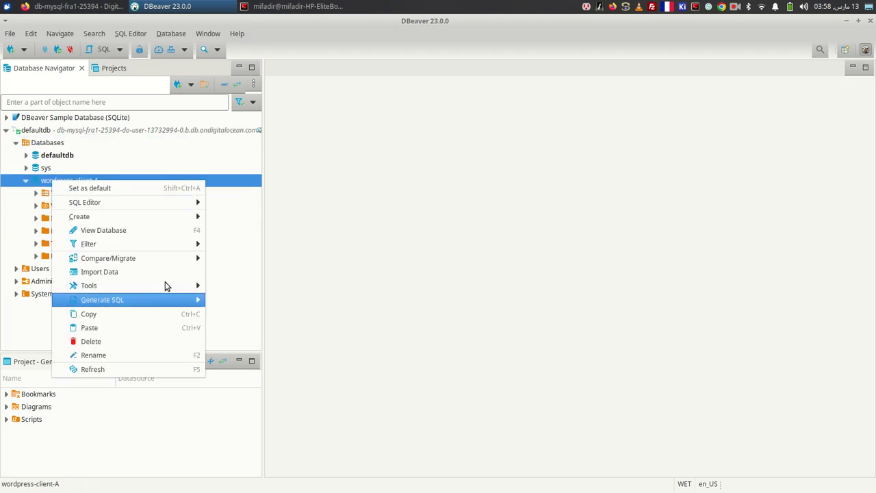
mouse_move(146, 217)
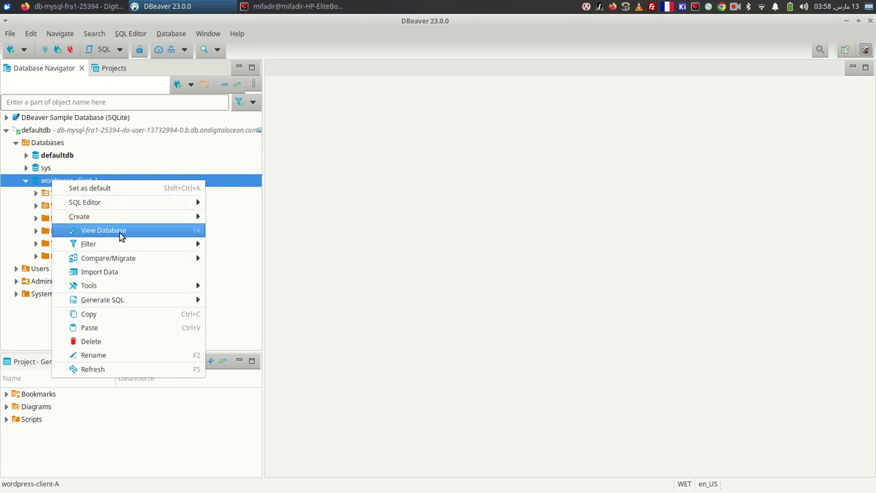
mouse_move(111, 285)
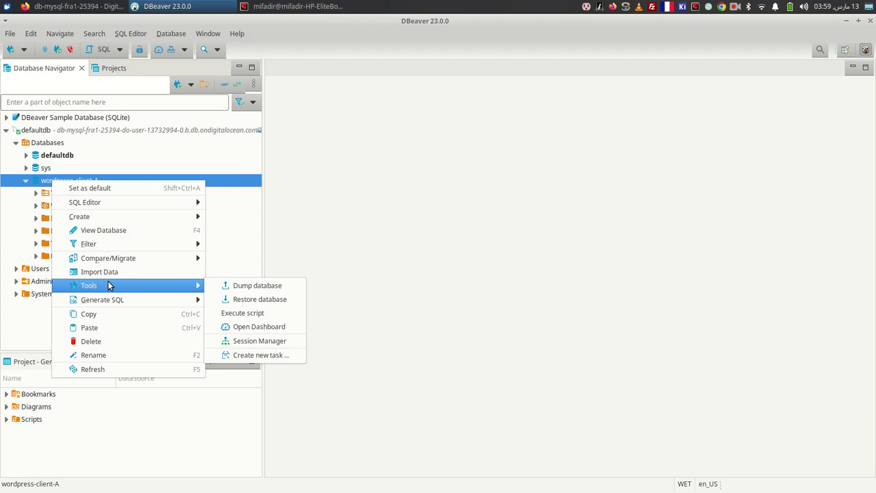
key(Escape)
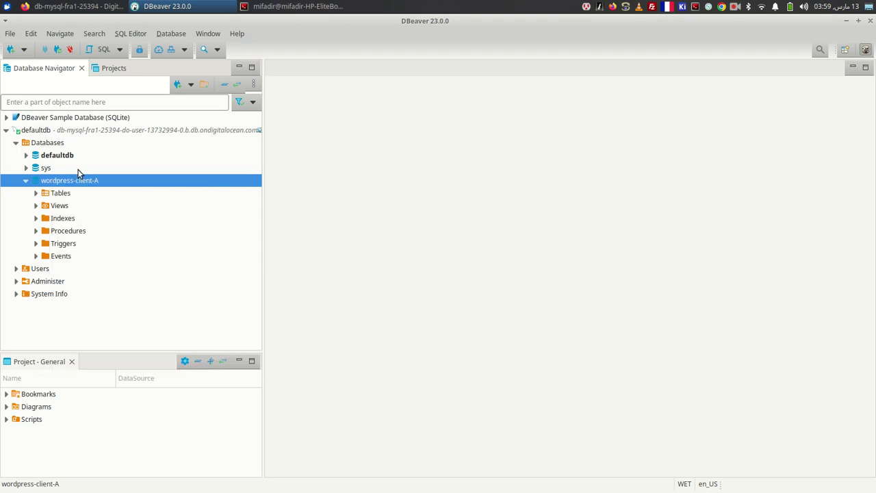
Step: Switch to DigitalOcean in Firefox and review the MySQL cluster's overview, the databases list and the Create Droplets page
key(alt+Tab)
scroll(441, 319, up, 5)
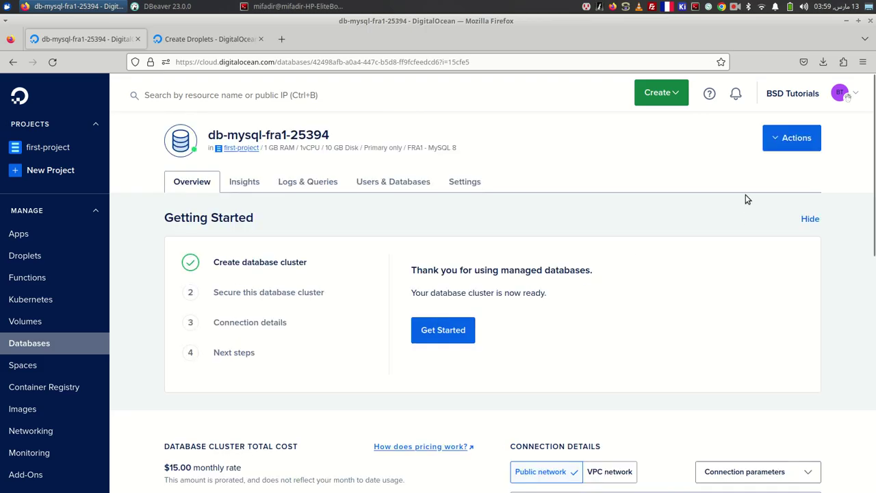
click(11, 344)
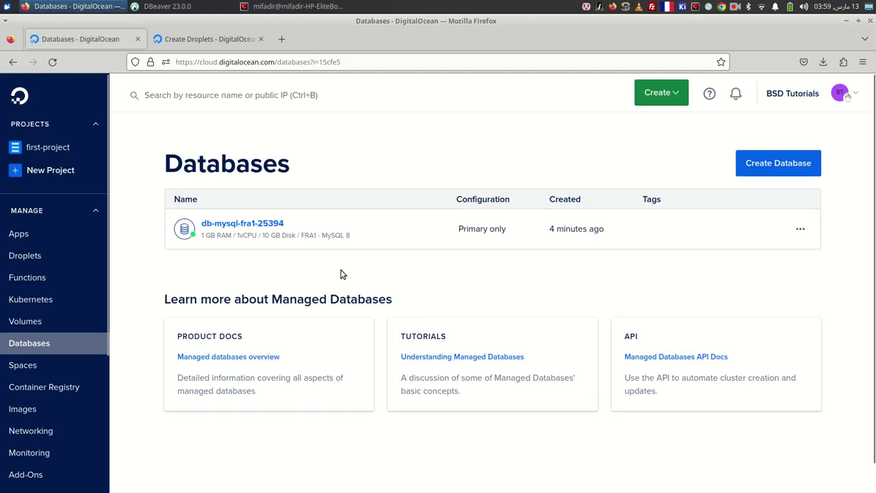
click(219, 39)
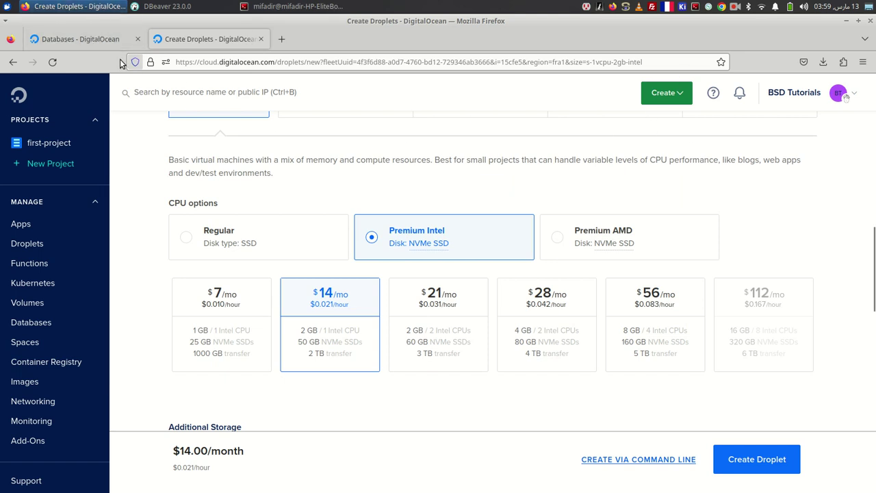
click(85, 39)
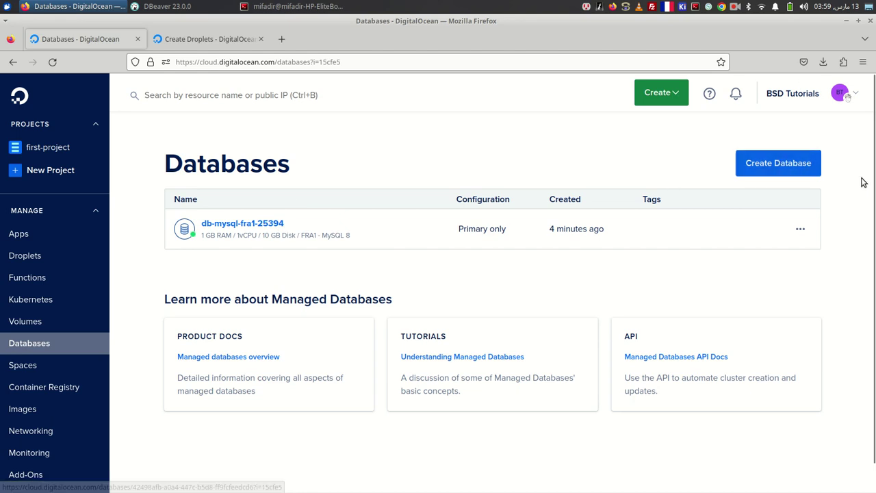
Step: Create a PostgreSQL v15 database cluster on the $15/mo starter plan, keeping the suggested cluster name
click(791, 163)
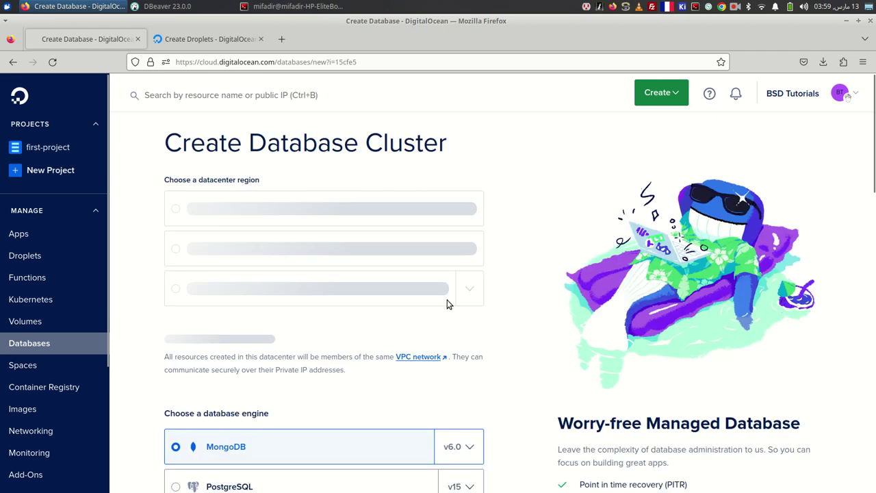
scroll(267, 420, down, 3)
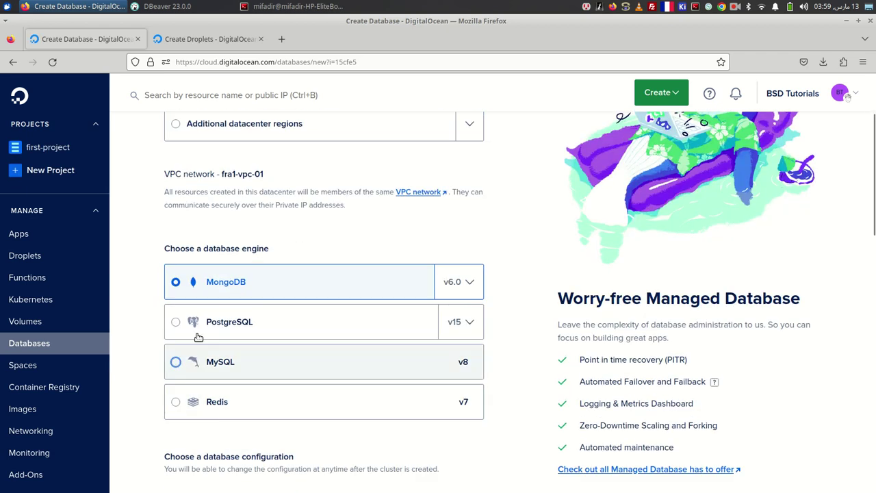
click(190, 326)
scroll(239, 332, down, 6)
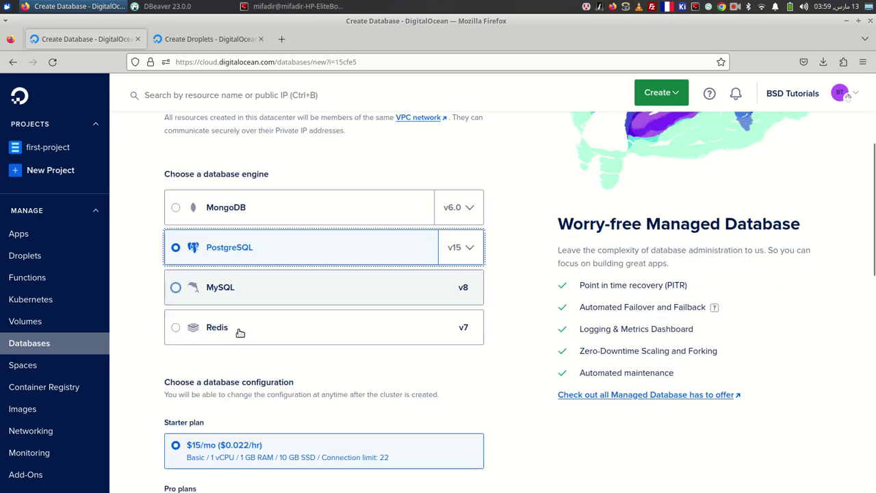
scroll(226, 336, down, 9)
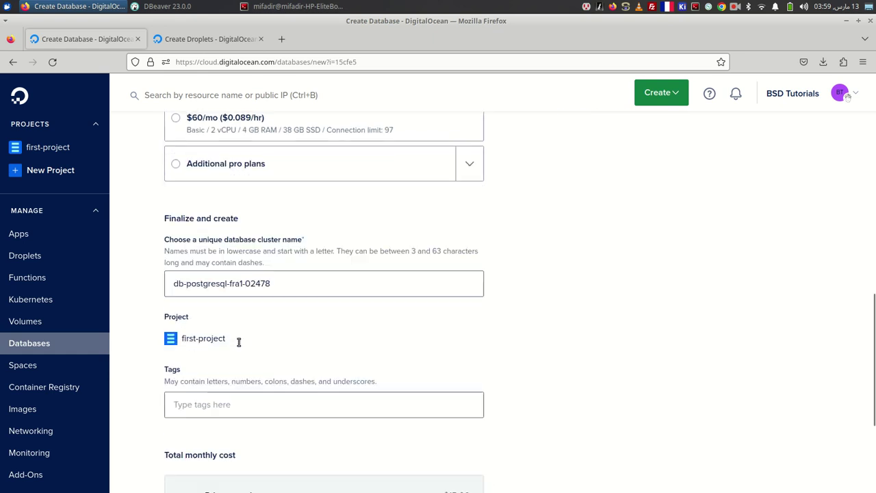
scroll(377, 453, down, 3)
click(239, 440)
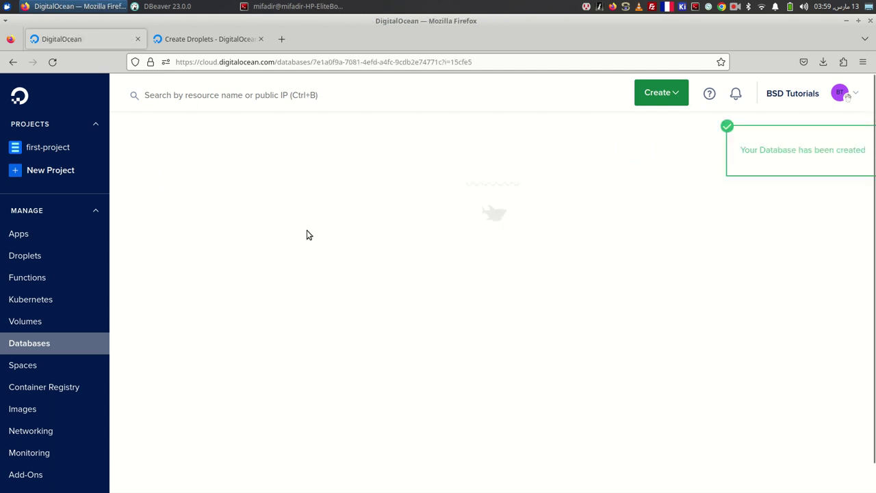
Step: Switch to DBeaver and start a new database connection using the PostgreSQL driver
click(181, 6)
click(171, 34)
click(202, 46)
click(491, 236)
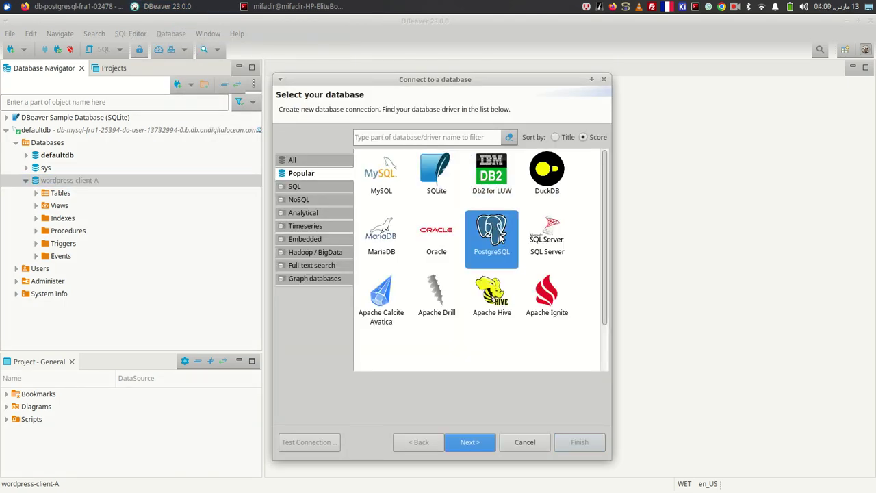
click(472, 443)
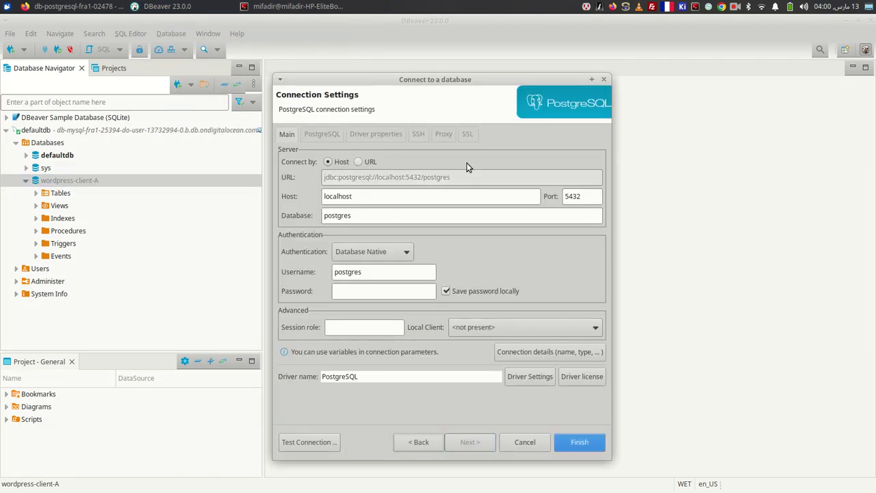
Step: Copy the username doadmin from the PostgreSQL cluster's connection details and enter it as the connection's username in DBeaver
key(alt+Tab)
scroll(737, 307, down, 5)
double_click(588, 199)
right_click(587, 199)
click(603, 207)
key(alt+Tab)
double_click(369, 275)
key(ctrl+v)
Step: Reveal and copy the PostgreSQL cluster's password on DigitalOcean and paste it into the connection's password field in DBeaver
key(alt+Tab)
click(688, 212)
double_click(667, 211)
right_click(667, 212)
click(684, 219)
key(alt+Tab)
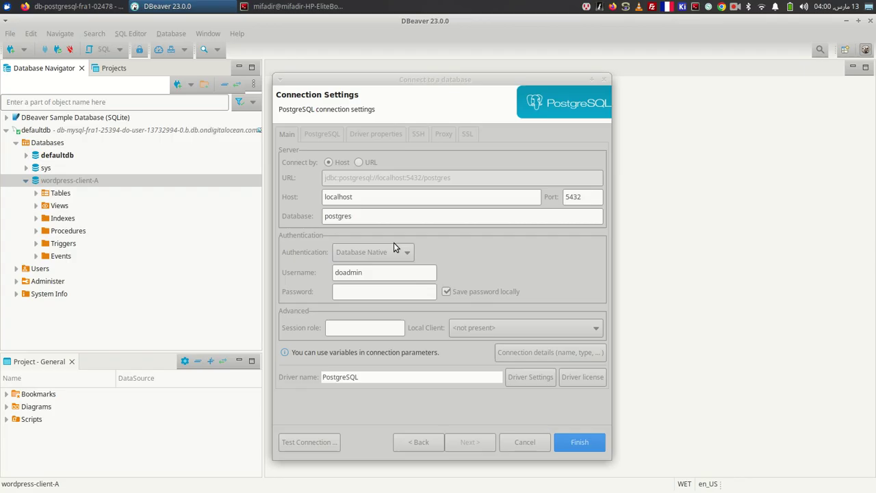
click(362, 292)
key(ctrl+v)
Step: Copy port 25060 from the PostgreSQL cluster's connection details and set it as the connection's port in DBeaver
key(alt+Tab)
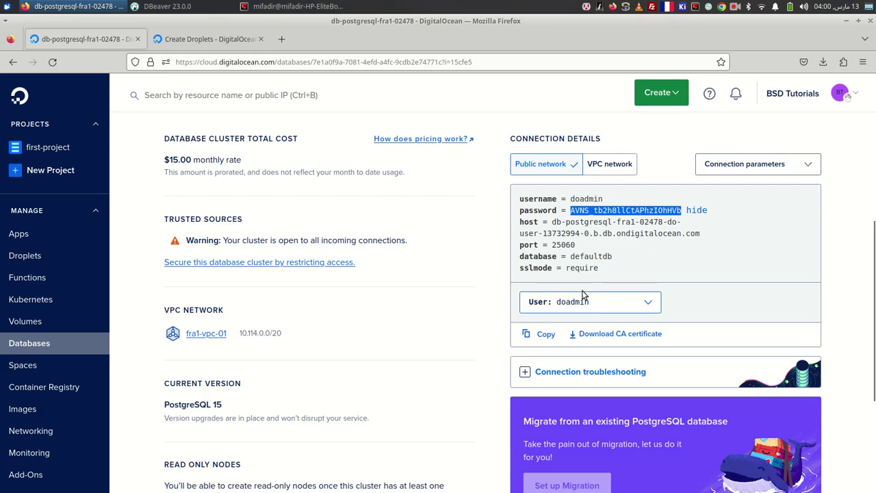
double_click(565, 244)
right_click(565, 244)
click(582, 252)
key(alt+Tab)
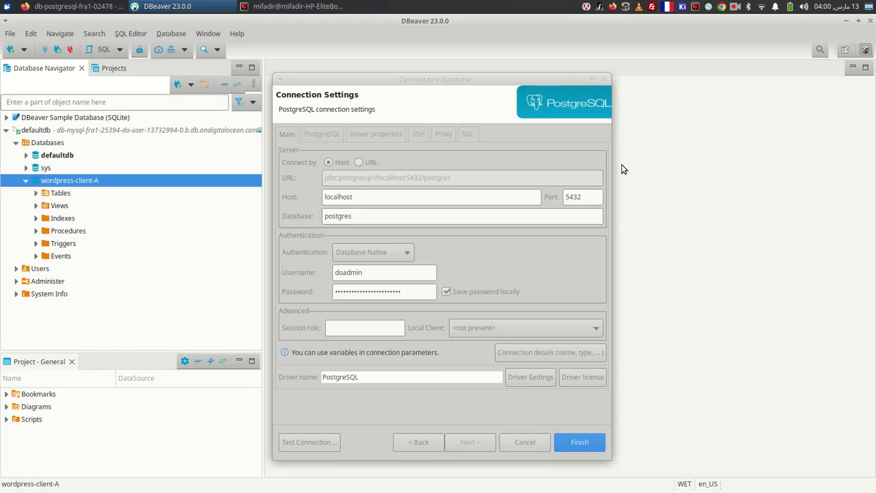
double_click(583, 196)
key(ctrl+v)
key(alt+Tab)
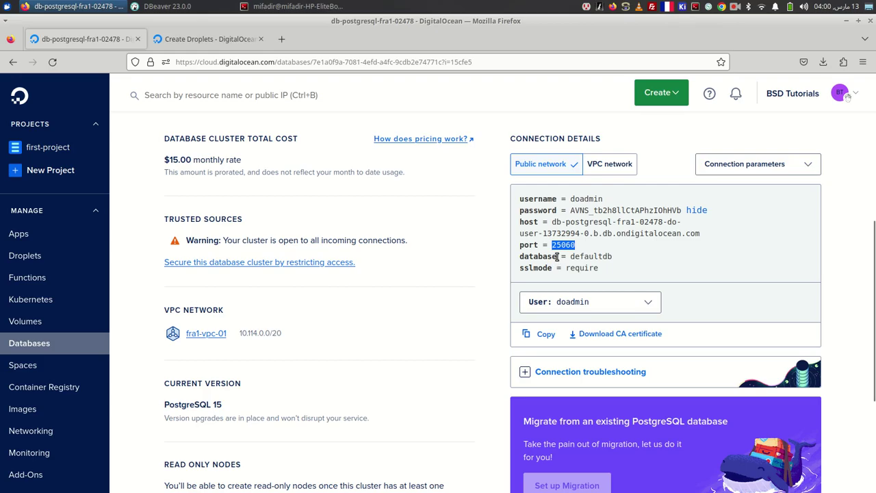
Step: Copy the host name from the PostgreSQL cluster's connection details and set it as the connection's host in DBeaver
drag(552, 220, 712, 232)
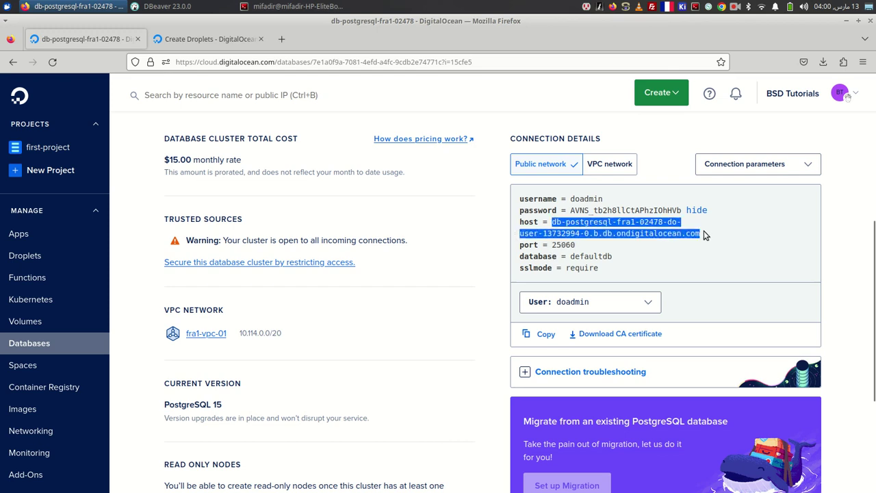
right_click(665, 224)
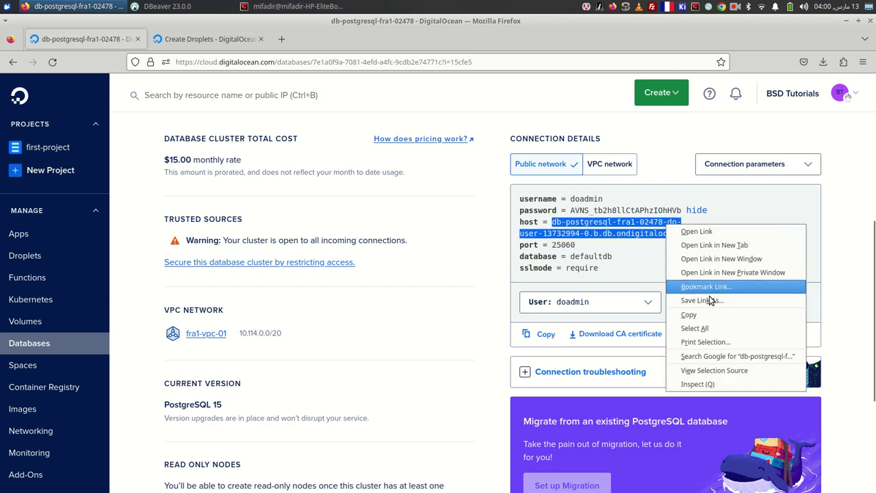
click(715, 315)
key(alt+Tab)
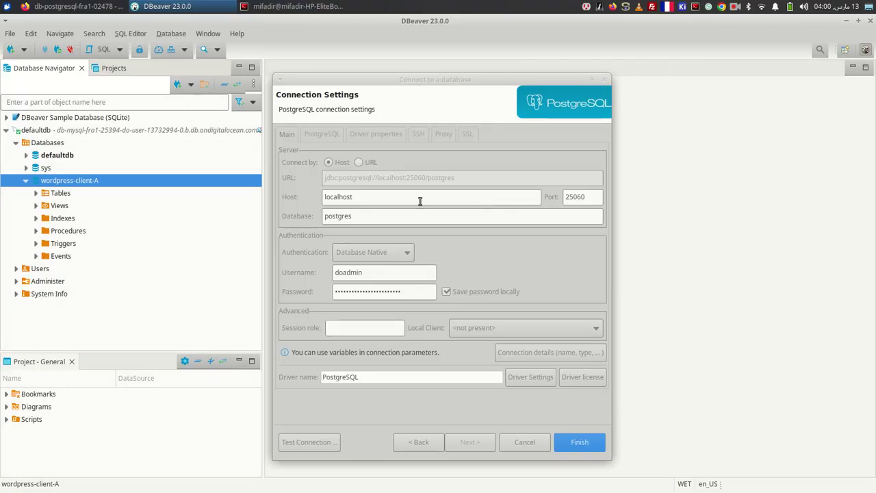
click(360, 196)
double_click(360, 196)
key(ctrl+v)
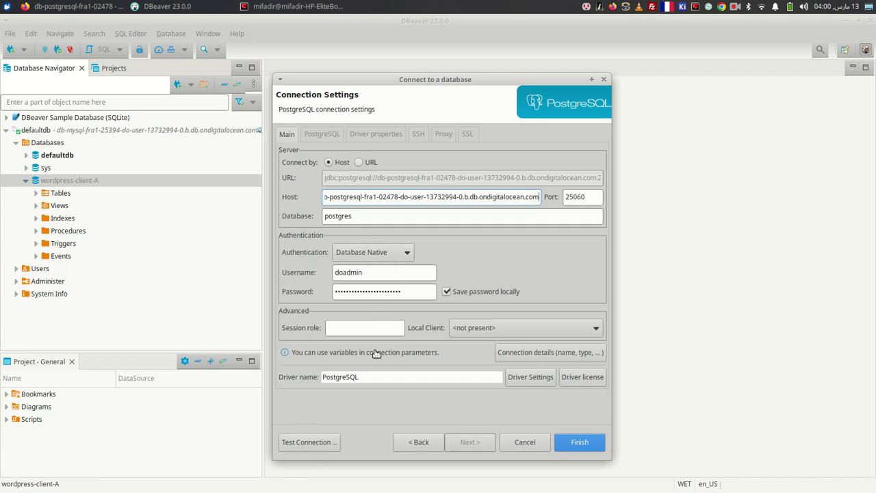
Step: Enable SSL for the PostgreSQL connection and enter the mysql-tutorial-dc folder path, copied from the terminal, as the start of the CA certificate path
click(469, 131)
click(287, 156)
key(alt+Tab)
key(alt+Tab)
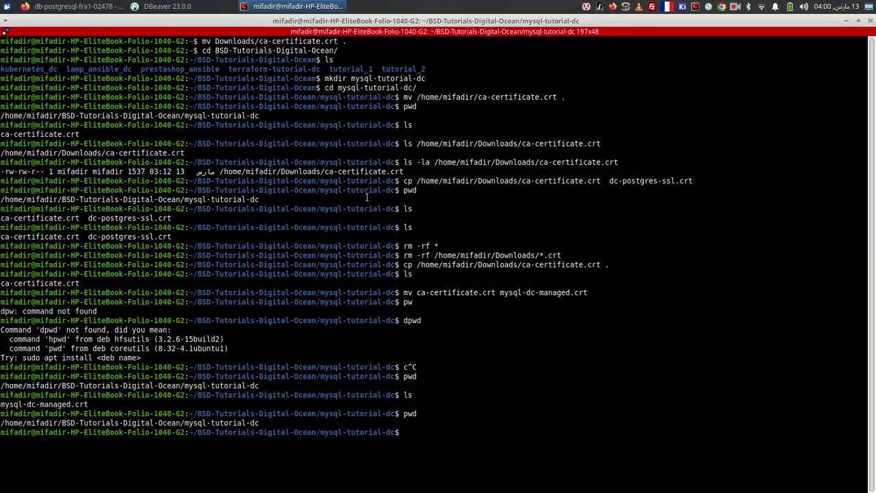
double_click(228, 413)
right_click(225, 423)
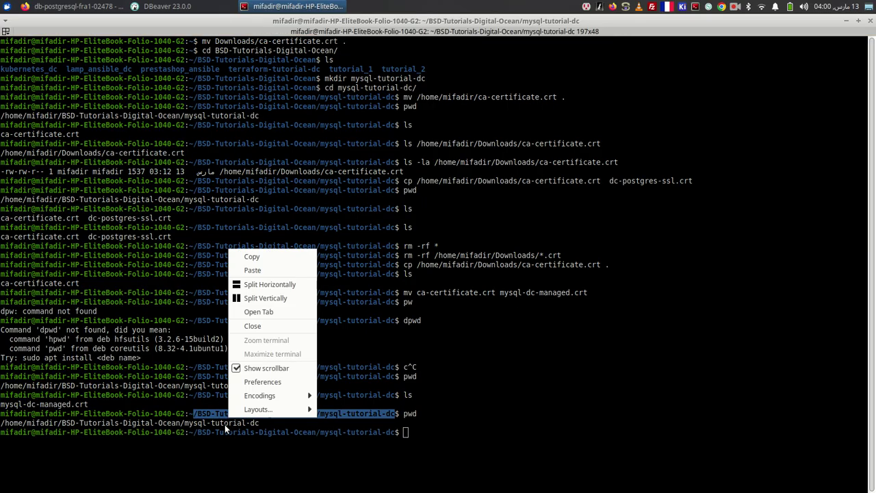
triple_click(224, 423)
double_click(226, 423)
right_click(228, 427)
click(250, 261)
key(alt+Tab)
key(alt+Tab)
key(alt+Tab)
click(418, 228)
key(ctrl+v)
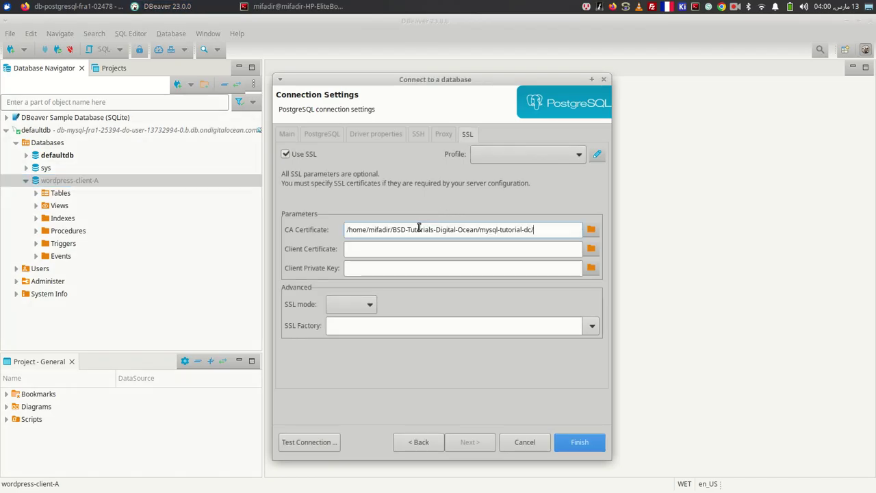
Step: Switch to the terminal and begin an rm -rf command pointing at the home directory's Downloads folder
key(alt+Tab)
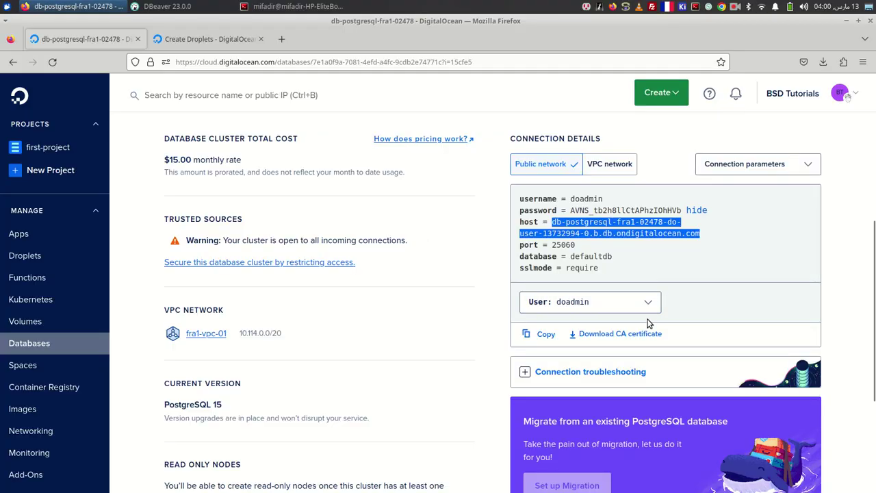
click(311, 6)
text(r)
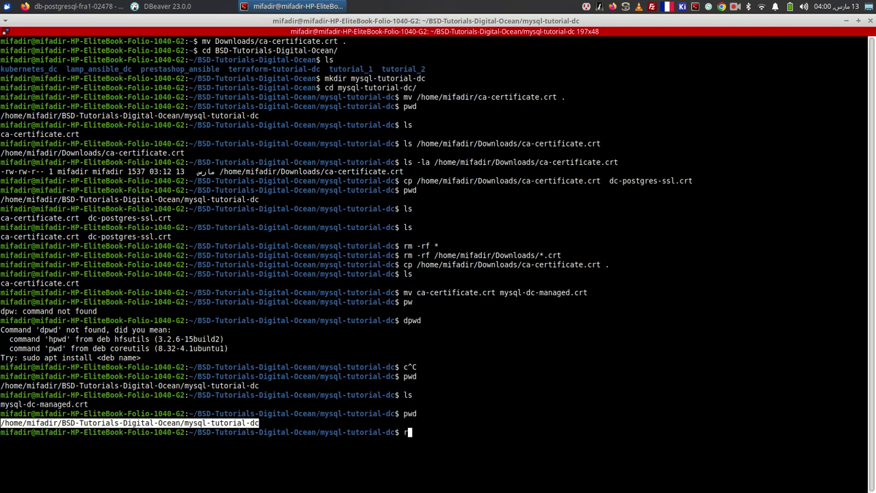
text(m -rf /Ho)
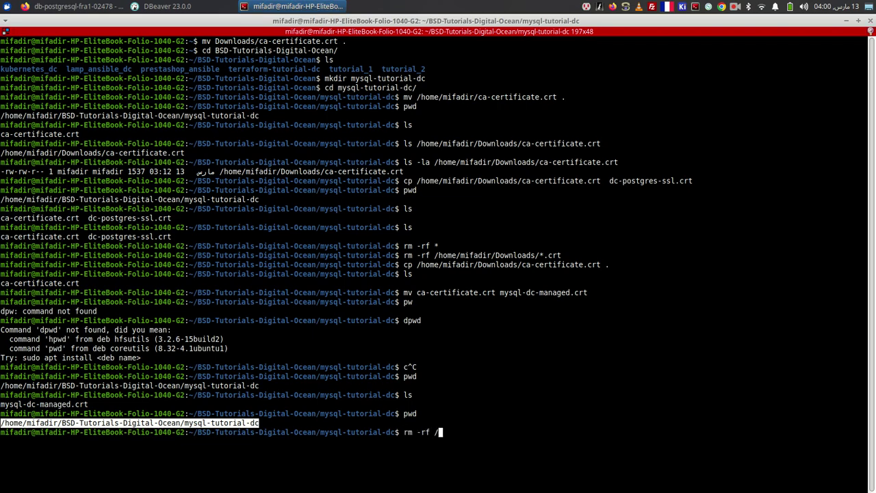
key(BackSpace)
text(home/mifadir/Downloads/cr)
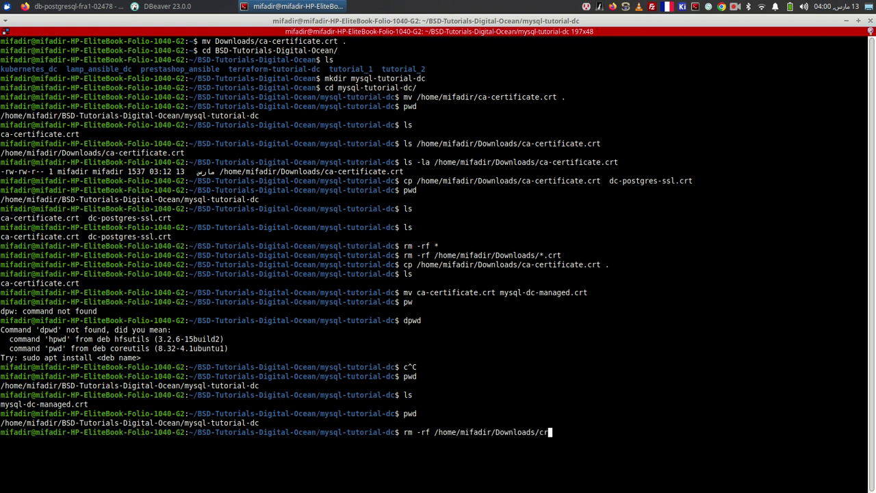
key(BackSpace)
Step: Download the CA certificate from the PostgreSQL cluster's connection details on DigitalOcean
key(alt+Tab)
key(alt+Tab)
key(alt+Tab)
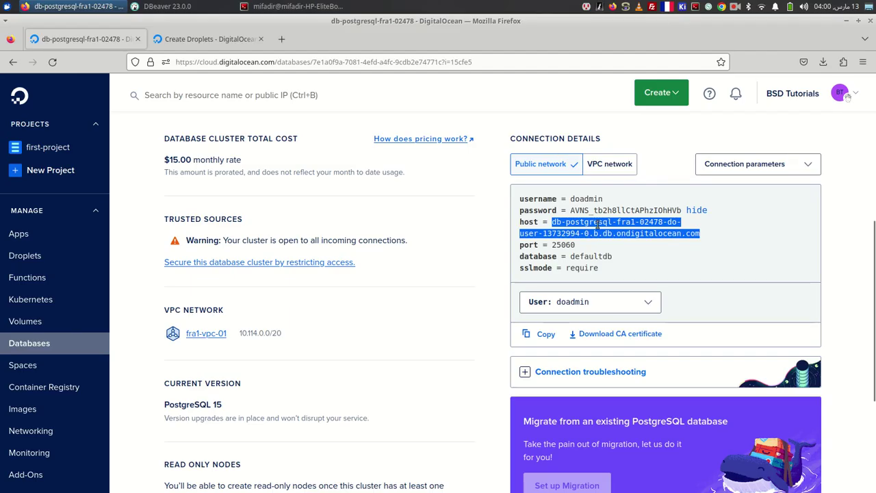
click(639, 334)
key(alt+Tab)
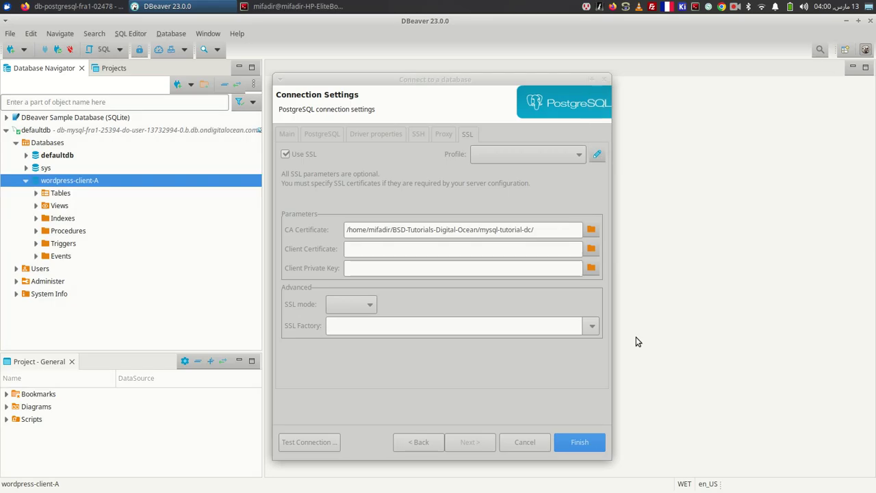
Step: In the terminal, move ca-certificate(1).crt from Downloads into the current folder as postgres-digitalocean-managed.crt using mv, and list the folder
key(alt+Tab)
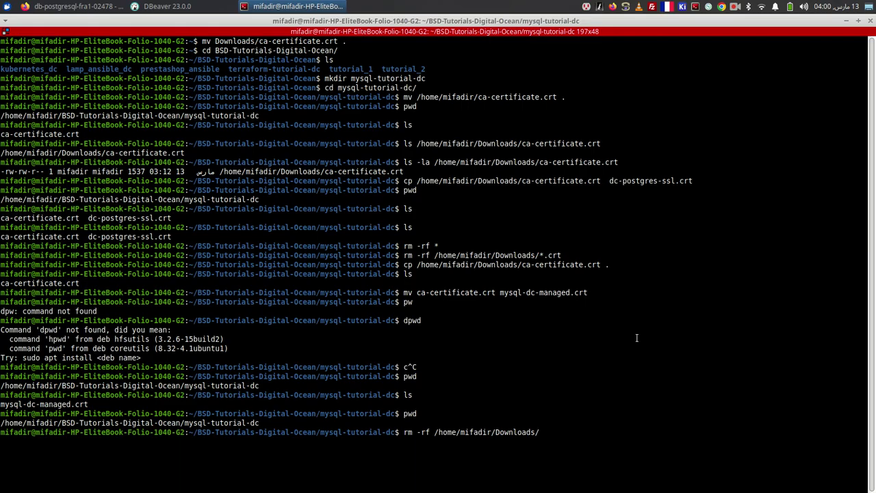
text(c)
key(Tab)
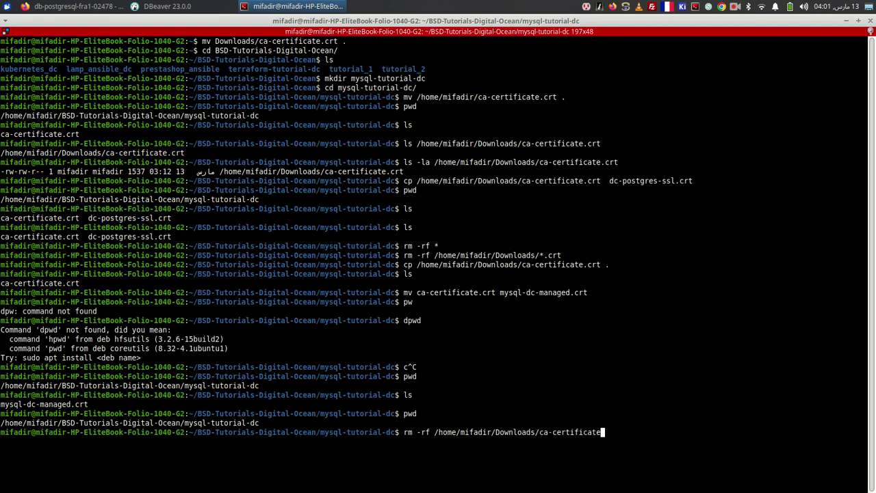
key(Tab)
text(()
key(BackSpace)
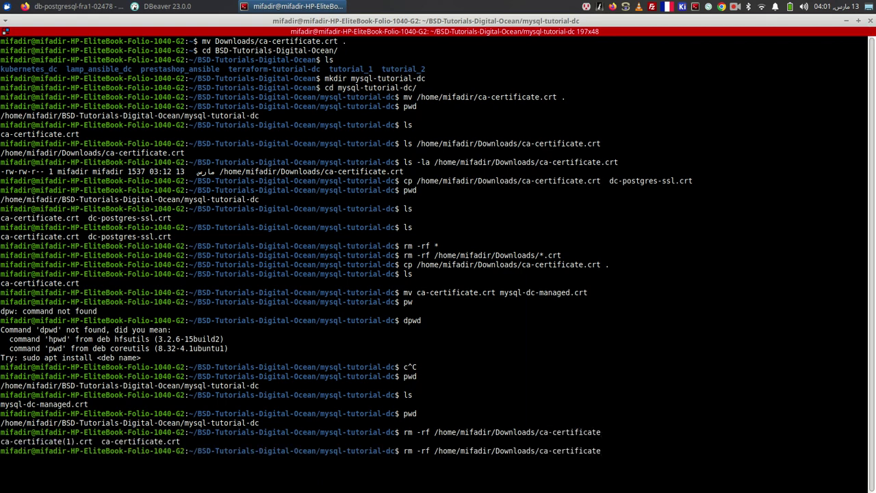
key(BackSpace)
text(()
key(Tab)
text(postgres-digitealocea)
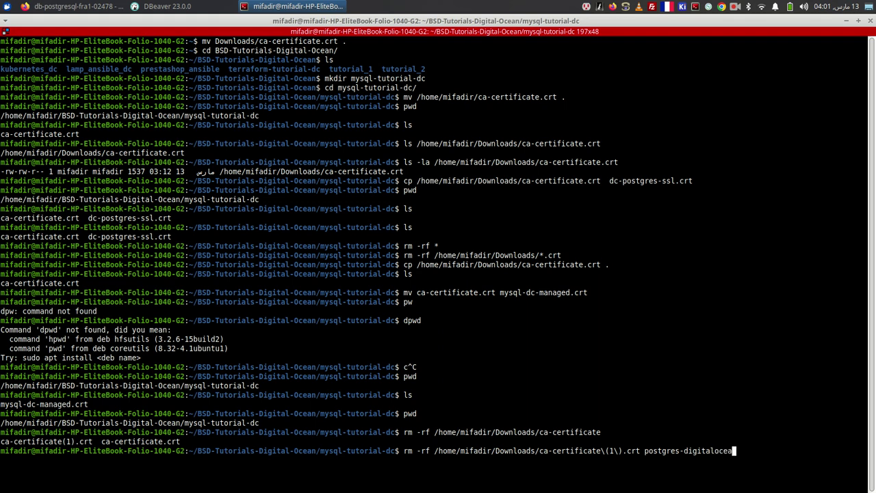
text(n-managed)
key(BackSpace)
key(Left)
key(BackSpace)
key(BackSpace)
key(BackSpace)
key(BackSpace)
key(BackSpace)
key(Delete)
text(mv)
key(Return)
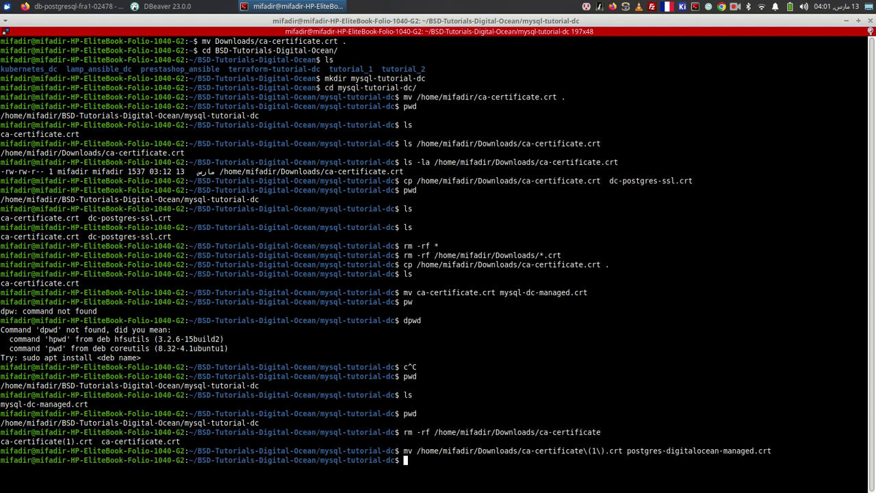
text(ls)
key(Return)
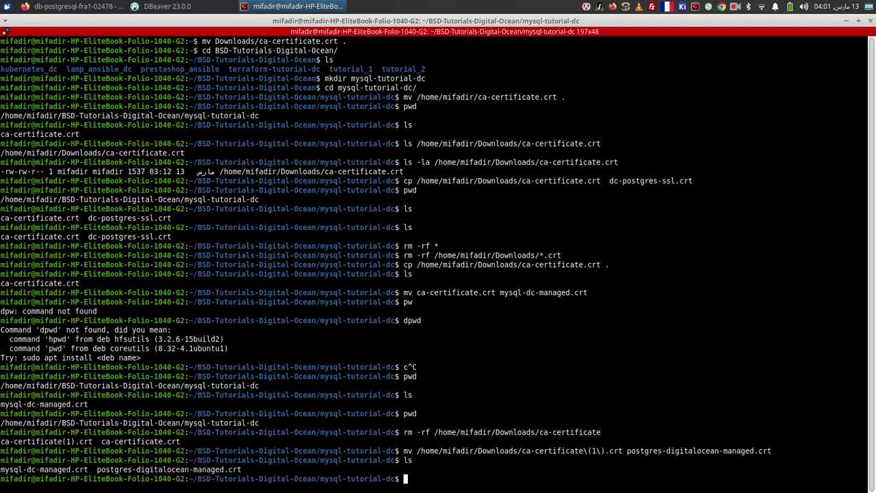
double_click(164, 425)
right_click(166, 426)
click(186, 263)
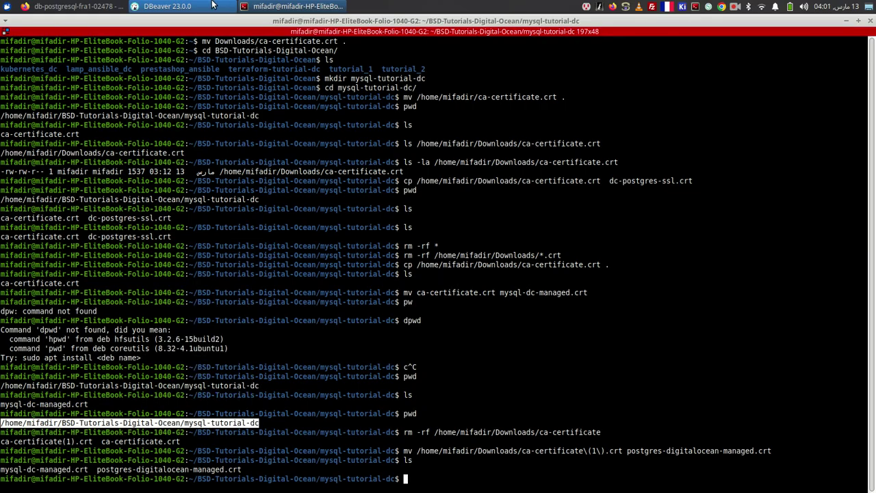
click(214, 5)
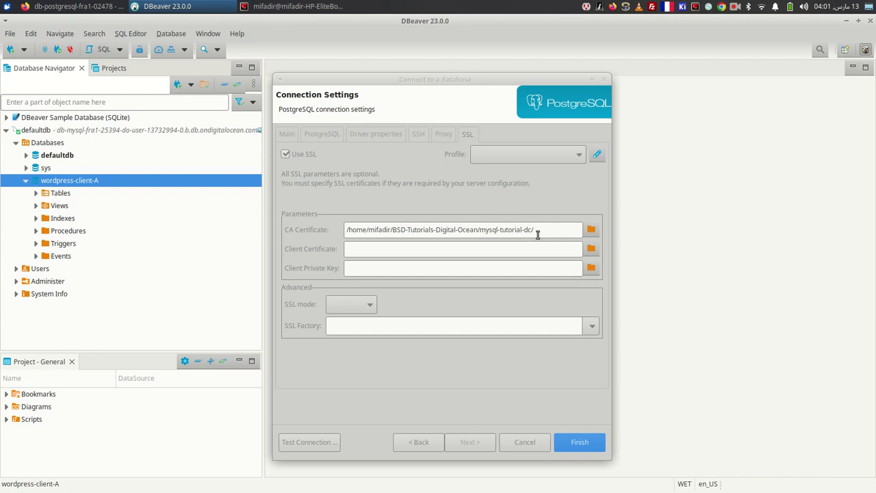
Step: Copy the file name postgres-digitalocean-managed.crt from the terminal and append it to the CA certificate path in DBeaver
click(294, 7)
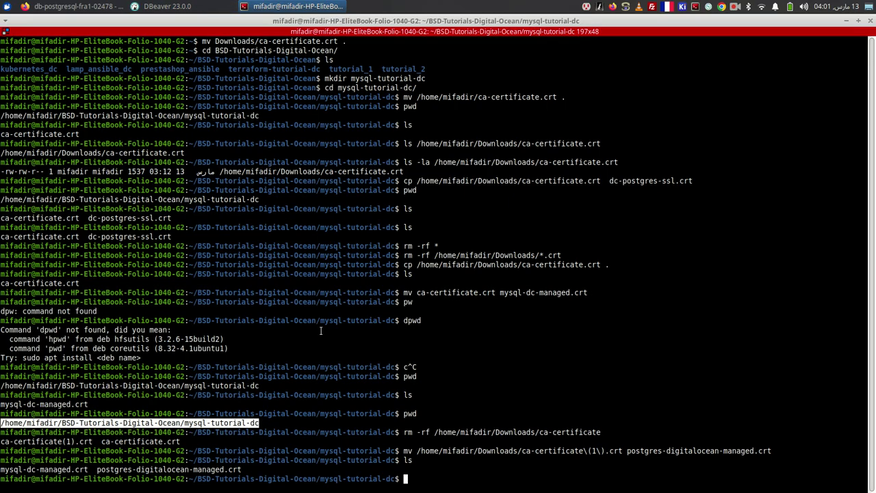
double_click(192, 469)
right_click(193, 469)
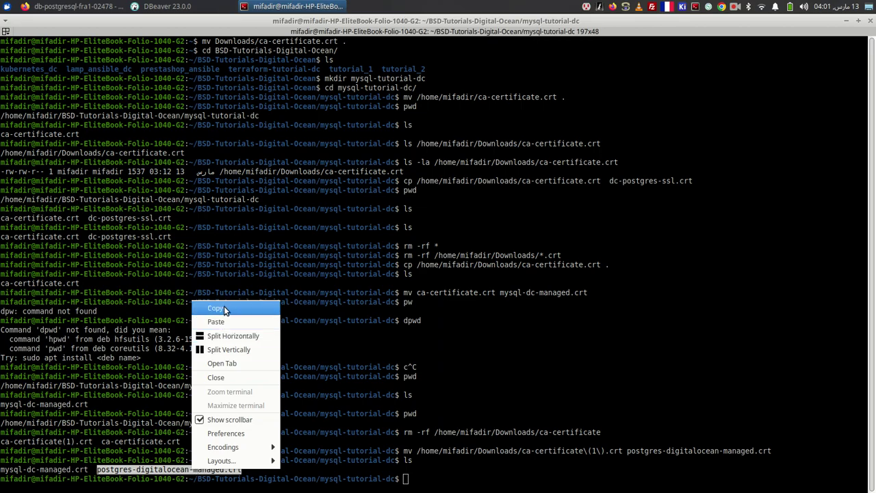
click(217, 308)
click(167, 6)
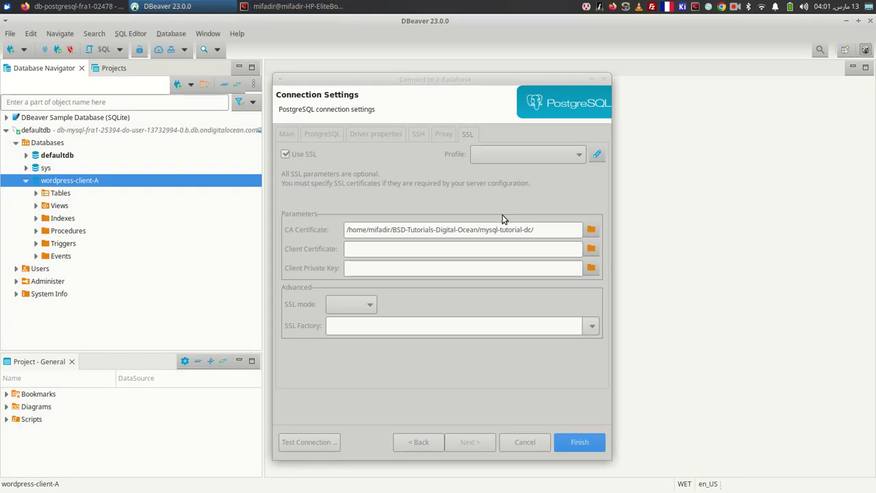
click(548, 230)
key(ctrl+v)
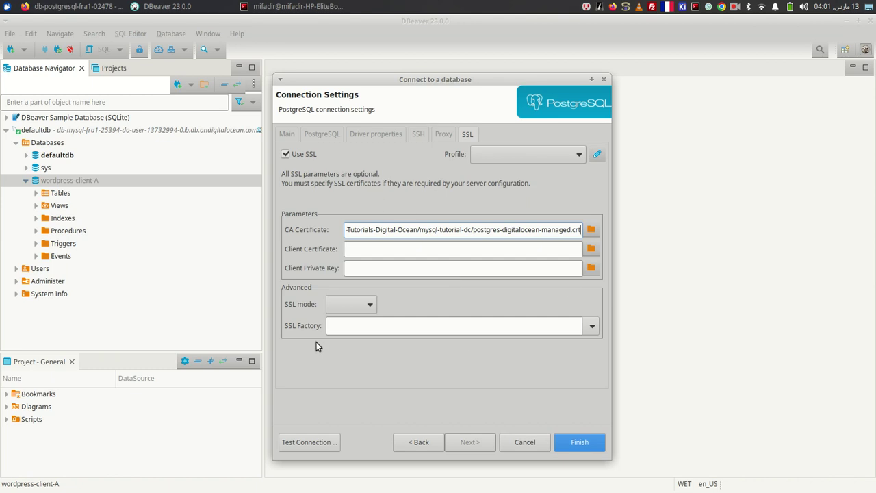
Step: Set the SSL mode of the PostgreSQL connection to allow
click(349, 303)
click(349, 352)
drag(448, 79, 534, 74)
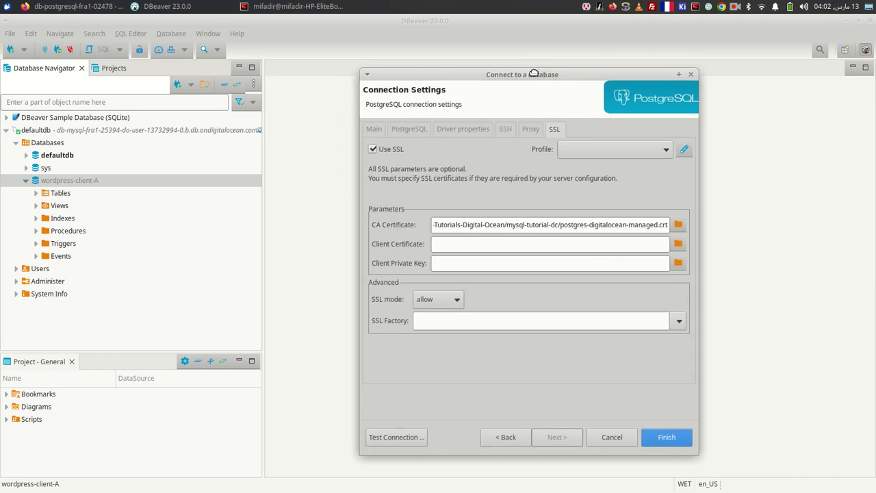
Step: Finish creating the PostgreSQL connection from its main settings and try to connect to postgres in the Database Navigator
click(373, 130)
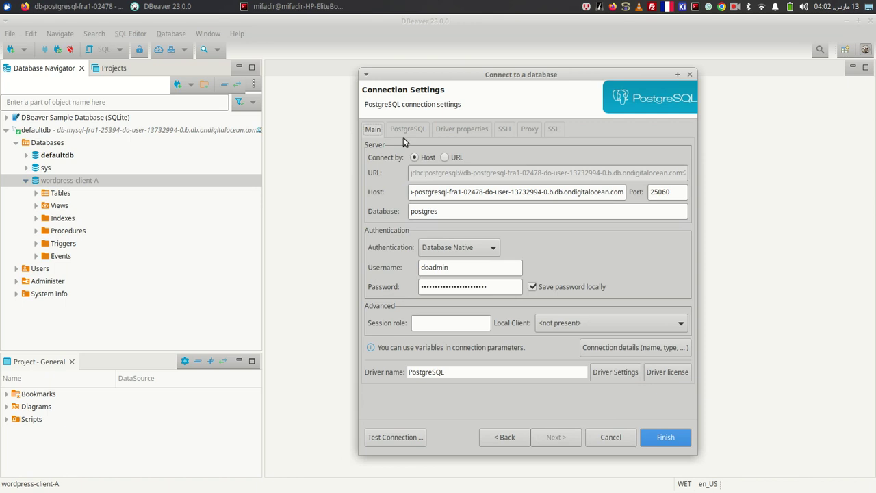
click(663, 437)
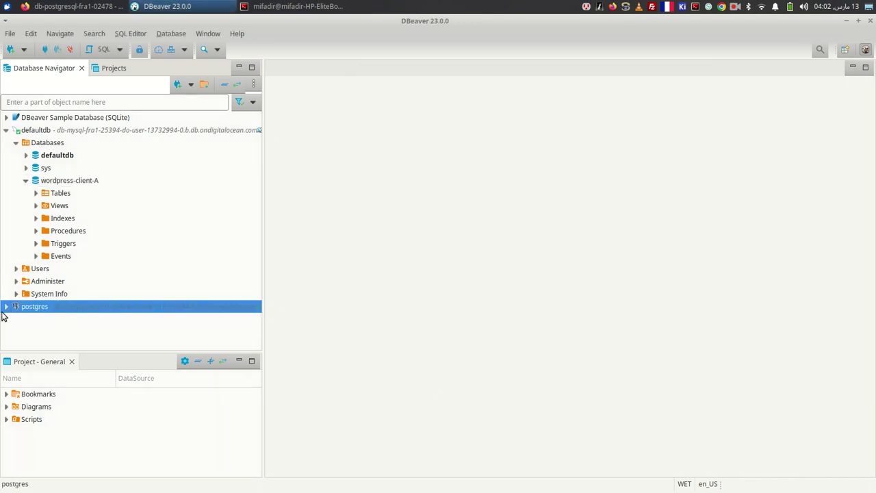
click(6, 306)
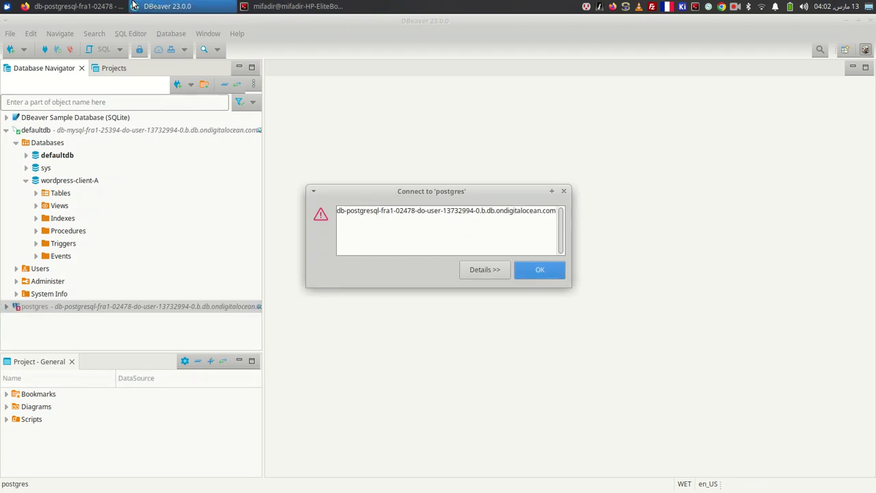
Step: On DigitalOcean, examine the PostgreSQL cluster's provisioning status, logs and queries, insights, and users and databases, ending at the list of all databases
click(78, 6)
scroll(374, 218, up, 5)
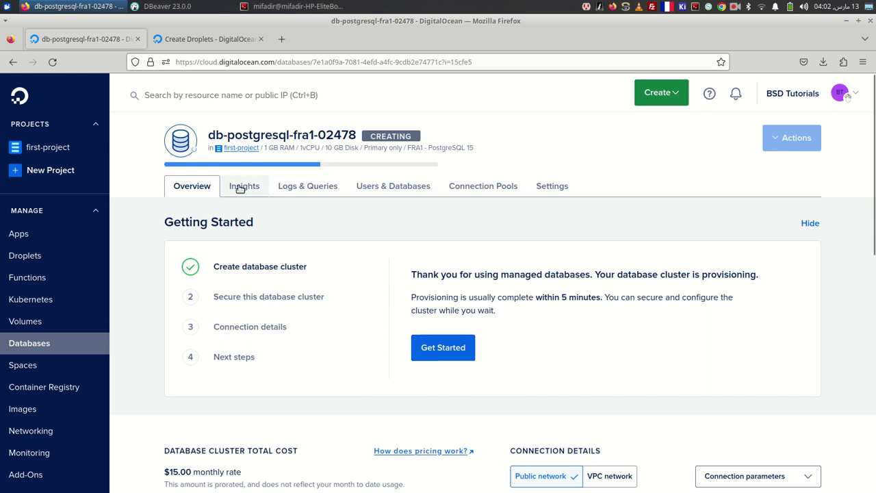
click(308, 185)
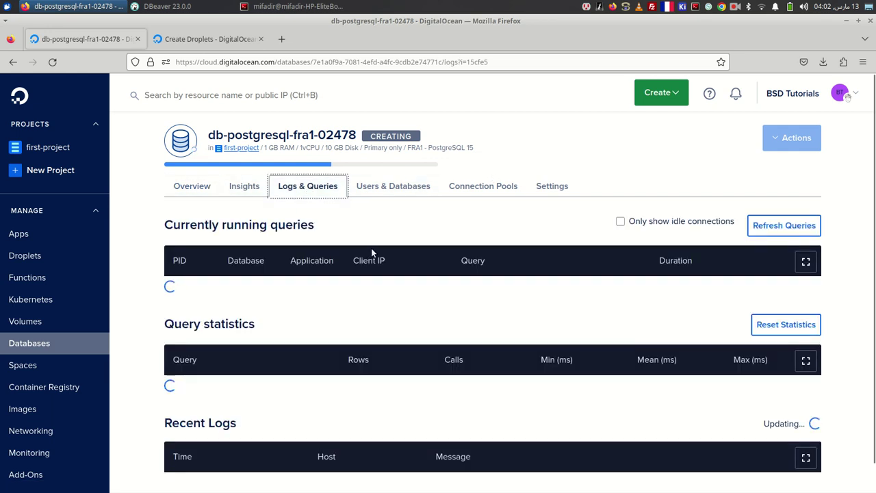
scroll(364, 286, down, 2)
scroll(367, 274, up, 2)
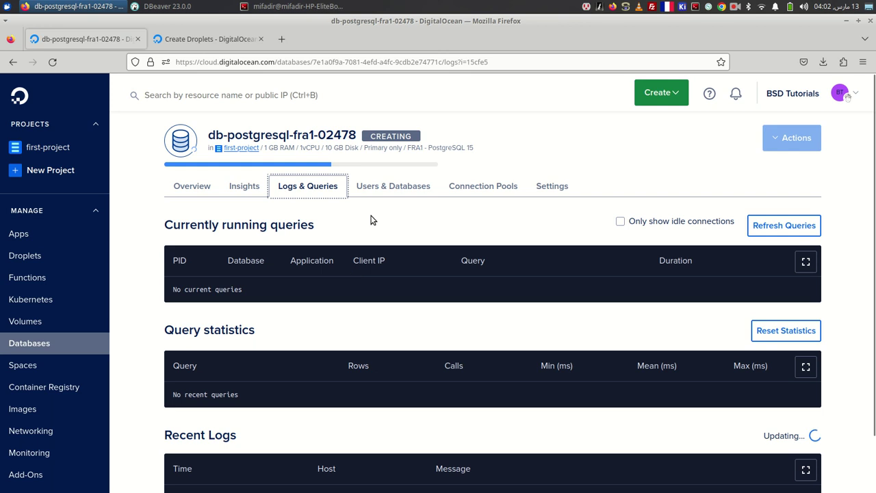
click(246, 187)
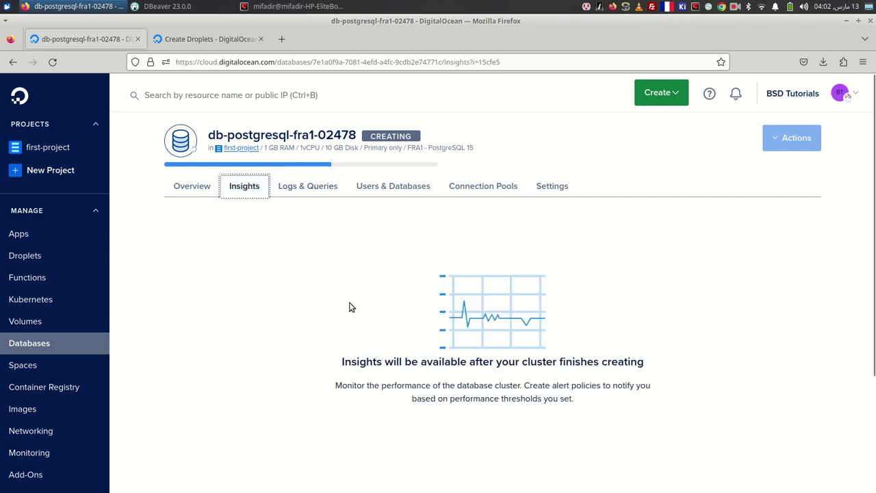
click(399, 191)
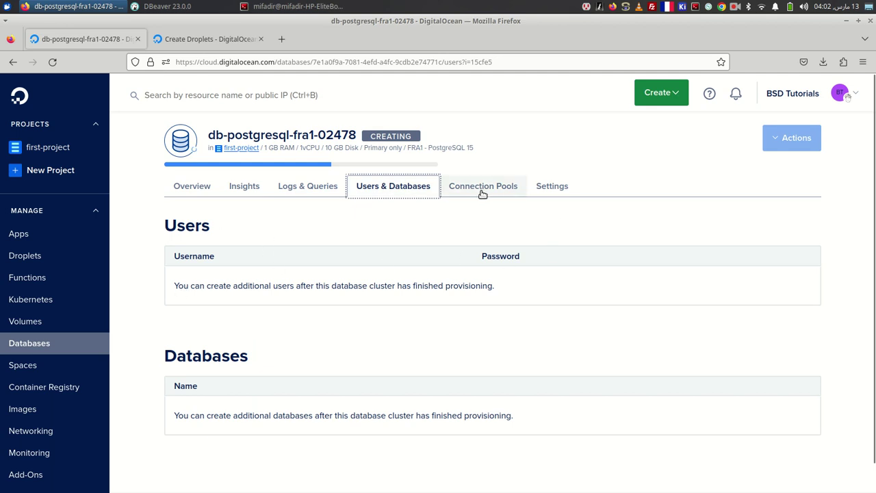
click(31, 349)
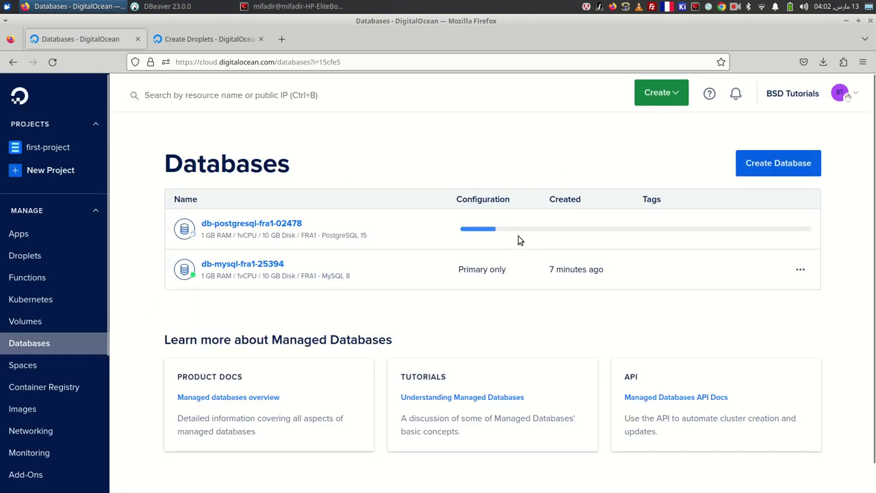
Step: Add a new database named prestashop-client-A to the db-mysql-fra1-25394 cluster
click(238, 266)
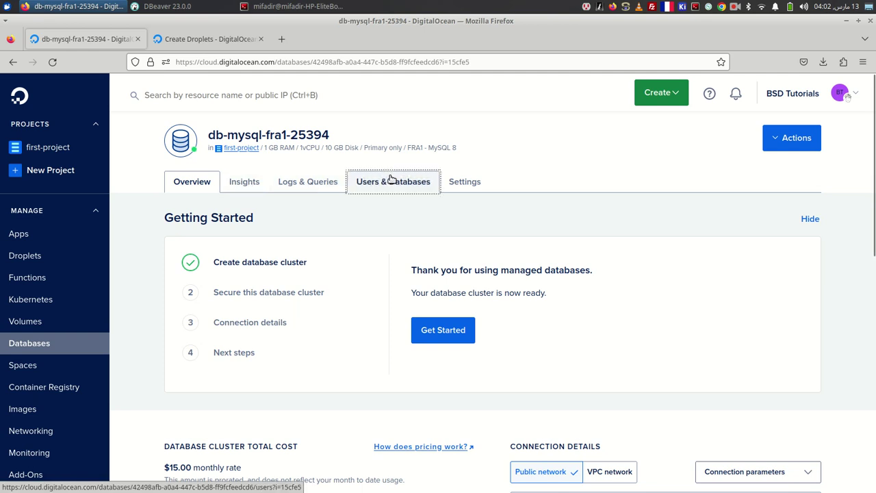
click(373, 182)
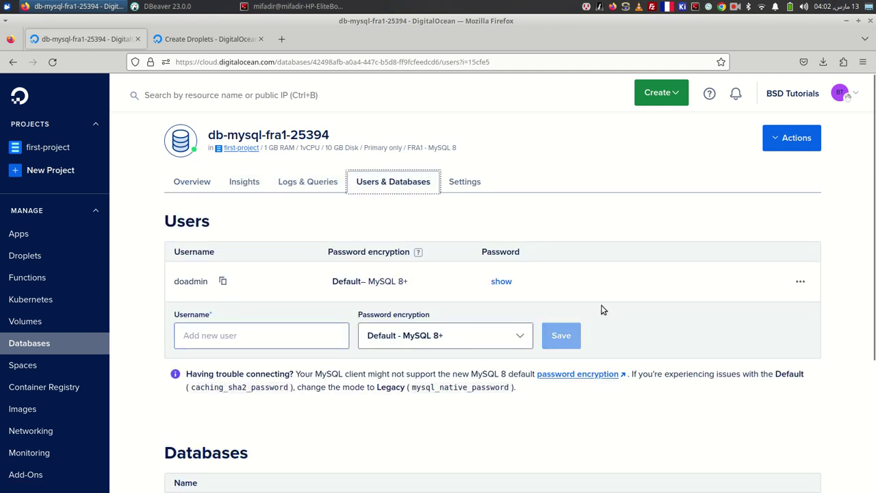
scroll(491, 280, down, 5)
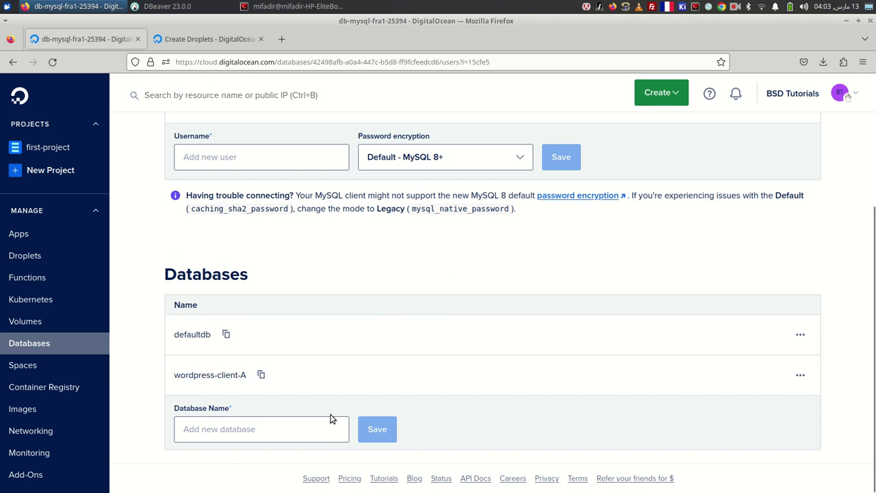
click(290, 426)
text(word)
key(BackSpace)
key(BackSpace)
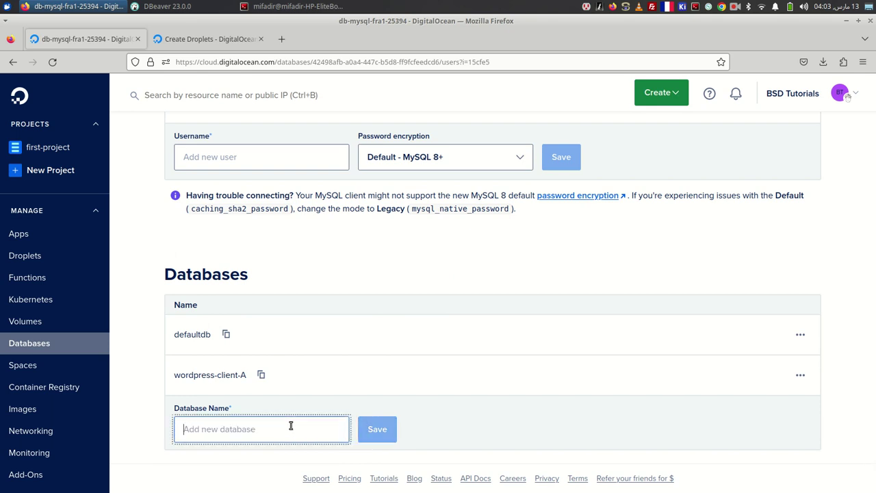
text(prestashop-client-A)
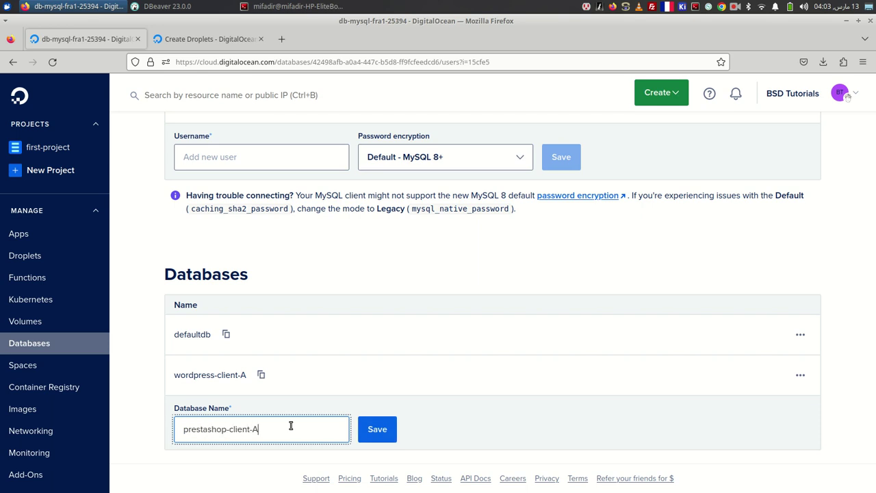
click(377, 429)
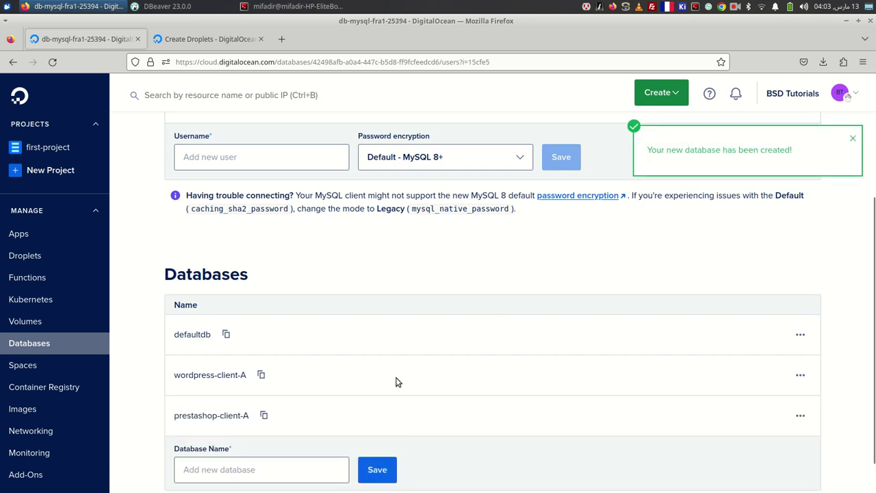
Step: Switch to DBeaver, dismiss the connection error and refresh the Databases folder of the MySQL defaultdb connection
key(alt+Tab)
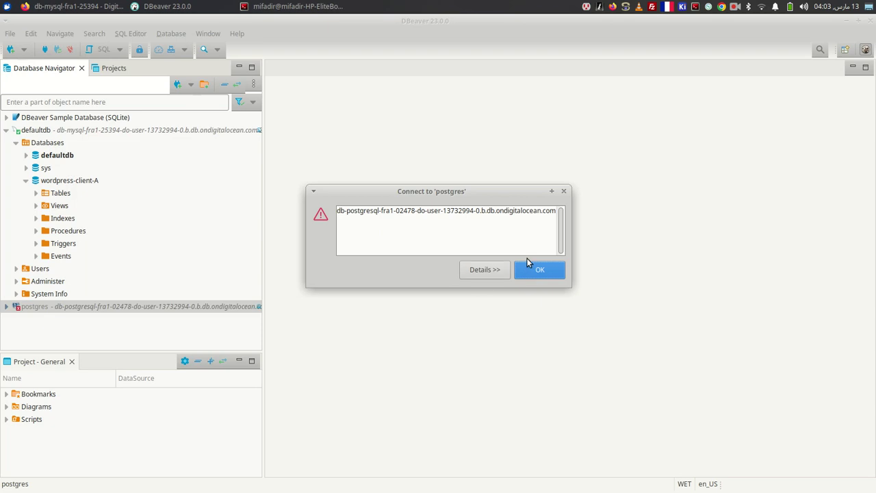
click(564, 192)
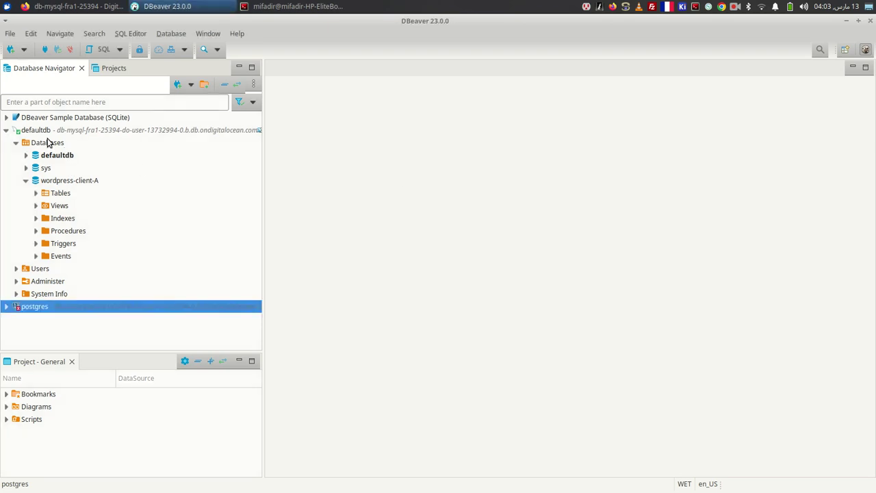
click(47, 142)
right_click(53, 145)
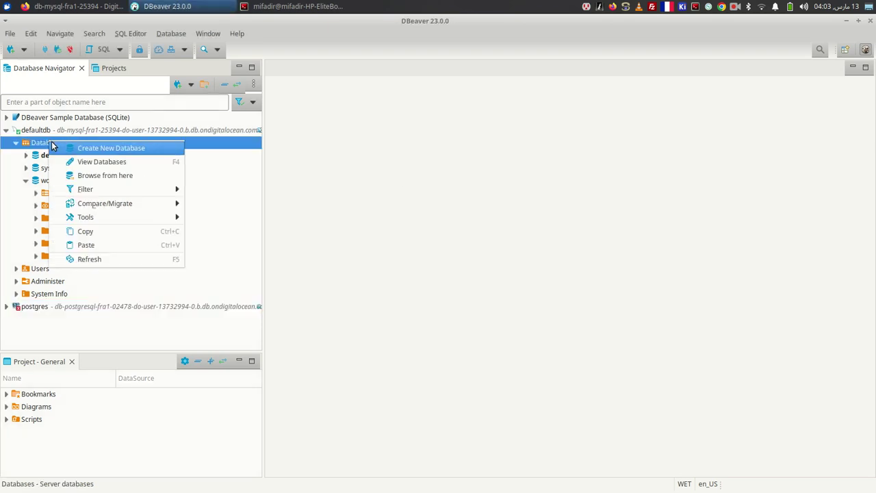
click(125, 259)
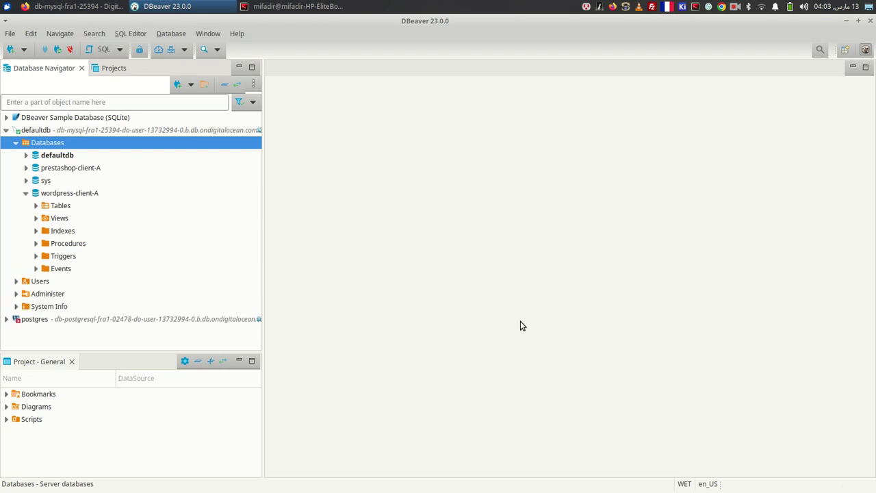
Step: Back on DigitalOcean, examine the MySQL cluster's user password encryption options, currently running queries, query statistics and recent logs
key(alt+Tab)
scroll(376, 301, up, 3)
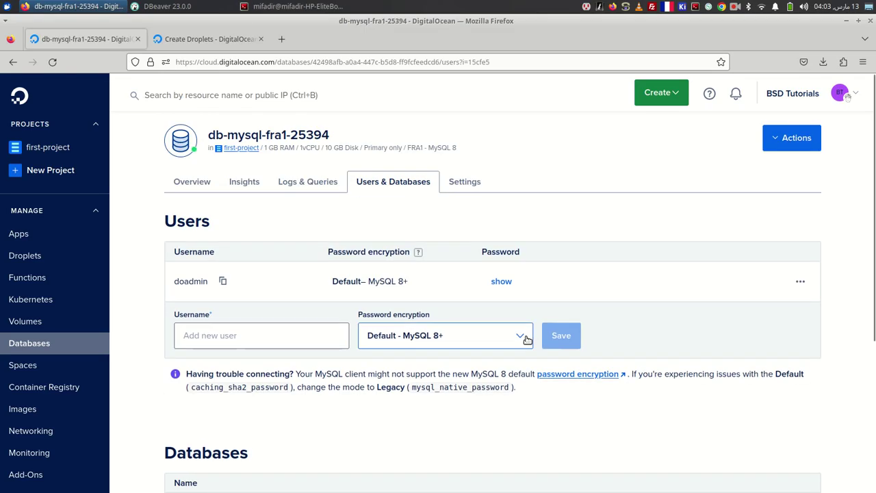
click(478, 337)
click(478, 337)
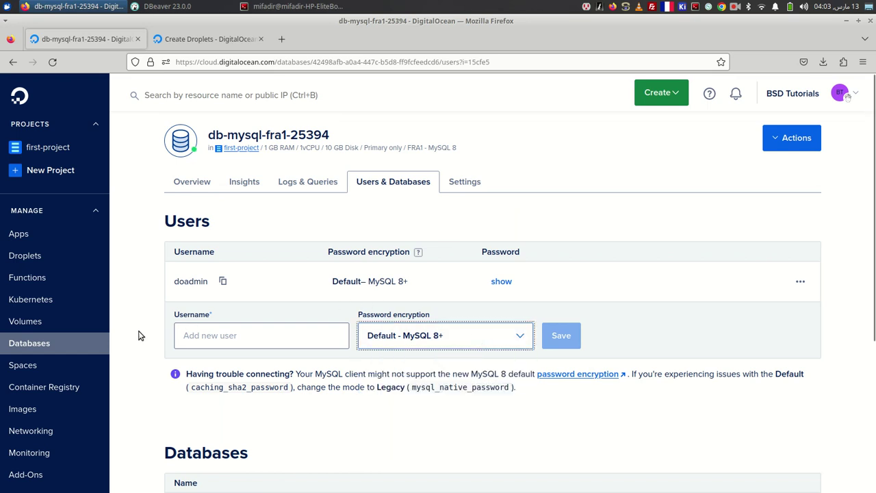
click(295, 179)
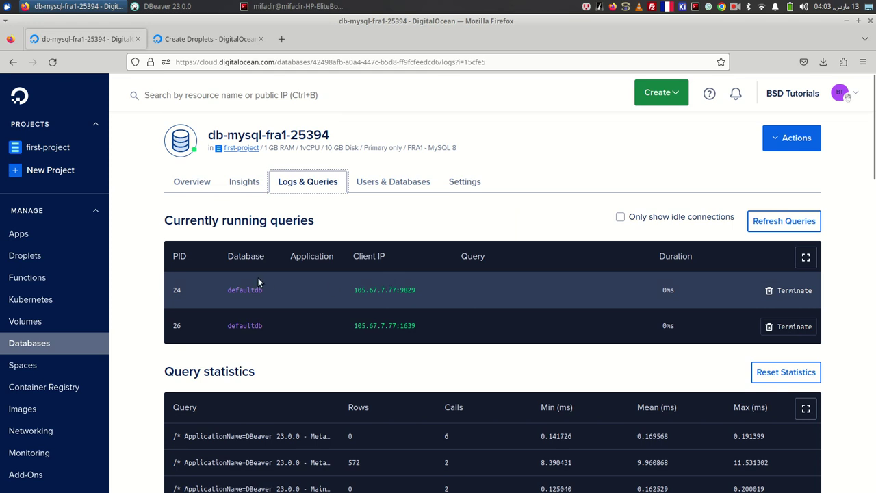
scroll(400, 264, down, 1)
scroll(404, 280, down, 5)
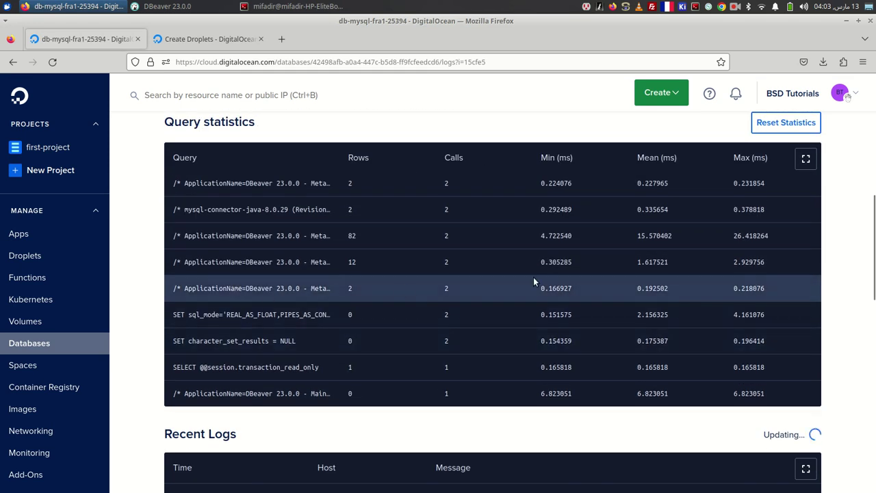
scroll(753, 288, down, 8)
scroll(533, 365, down, 1)
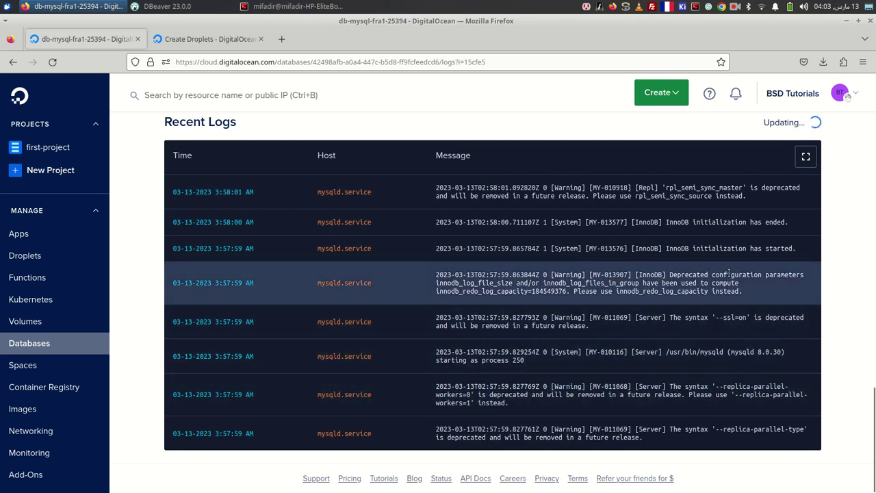
scroll(611, 295, up, 10)
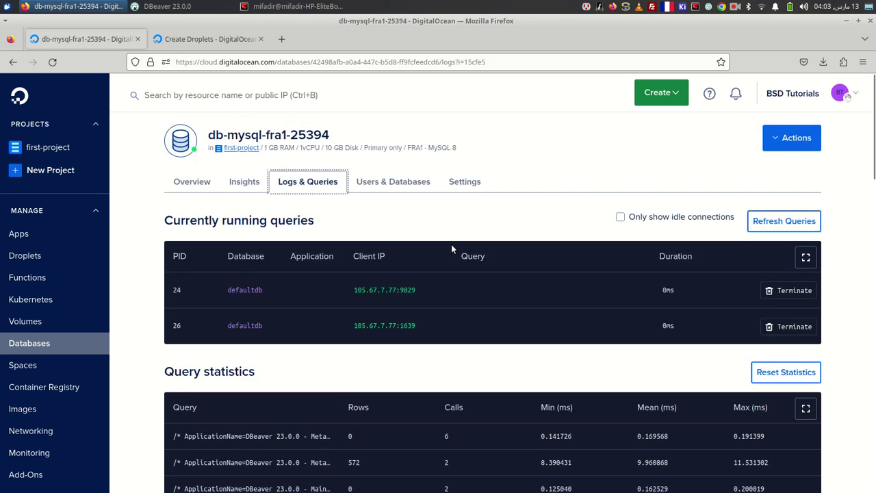
Step: Examine the plans offered in the MySQL cluster's configuration settings and the usage charts in its insights
click(467, 185)
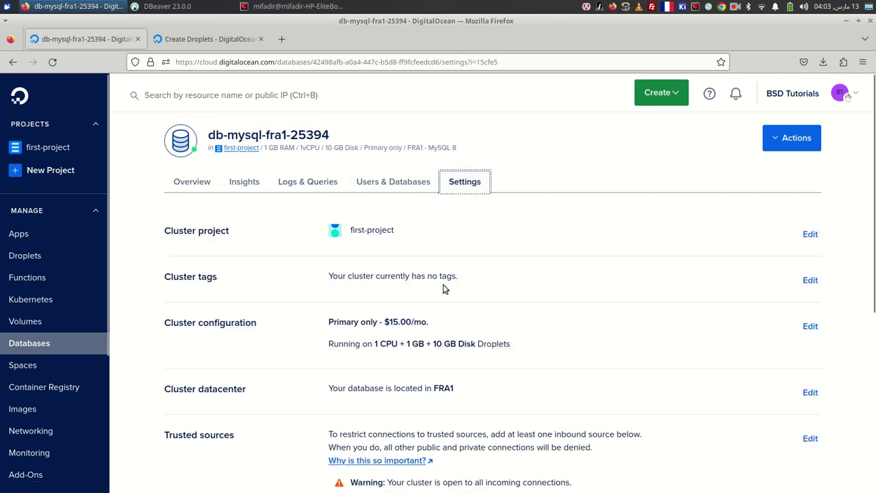
click(810, 326)
scroll(465, 315, down, 5)
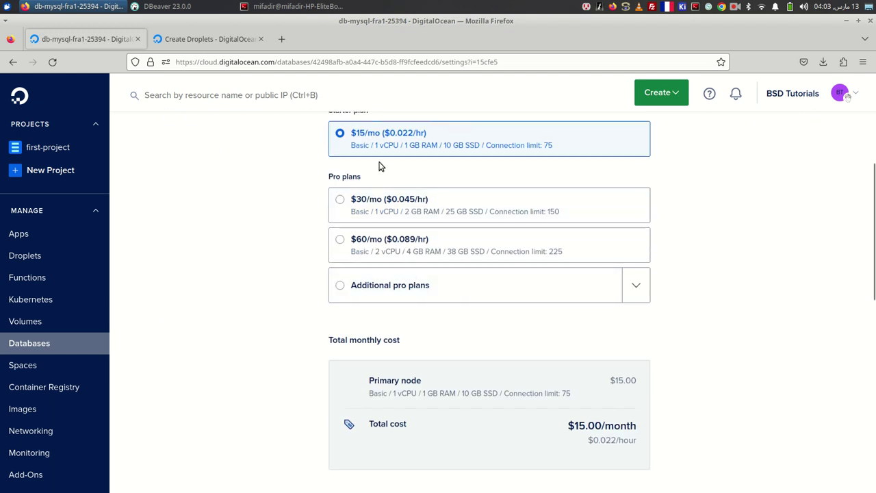
scroll(349, 137, up, 3)
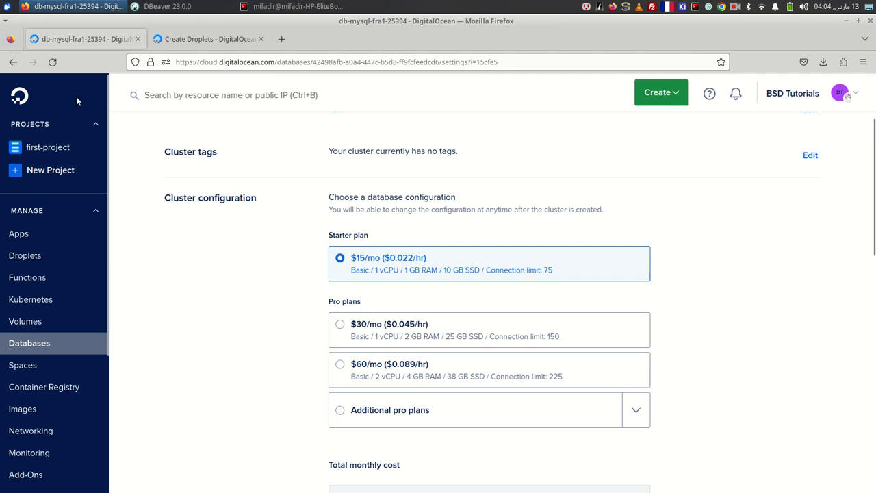
click(13, 61)
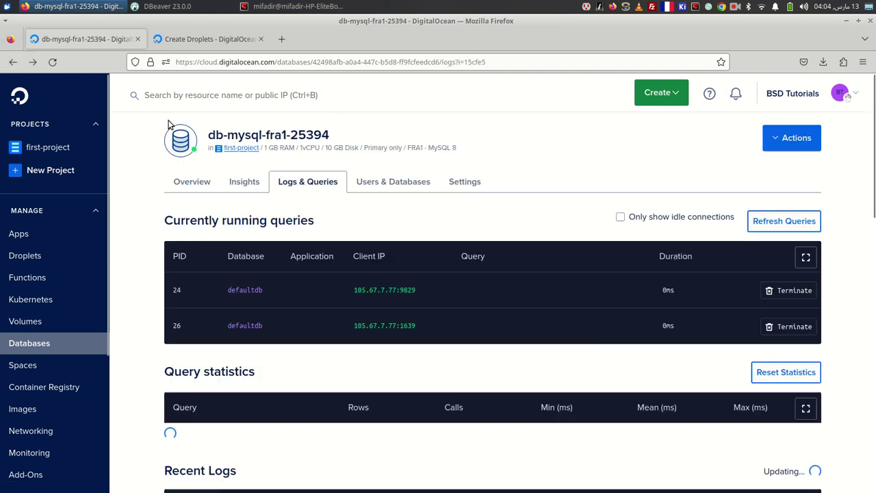
click(245, 181)
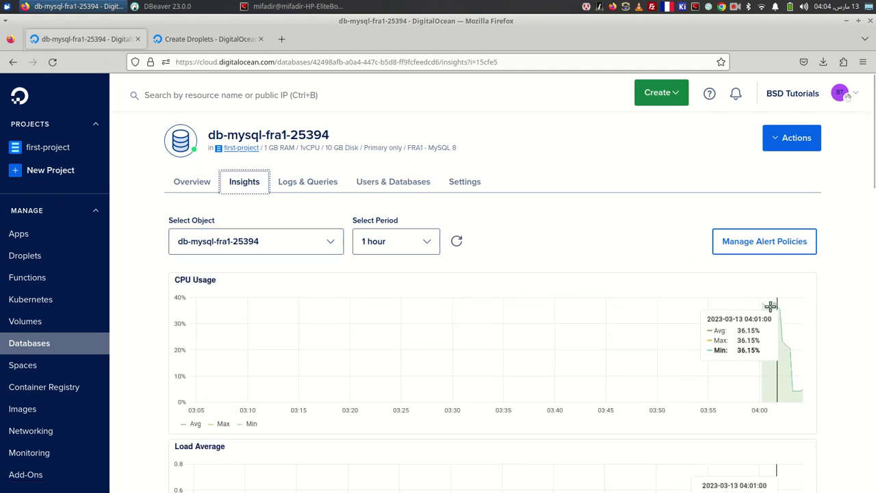
scroll(700, 351, down, 5)
scroll(338, 264, down, 10)
scroll(338, 264, up, 20)
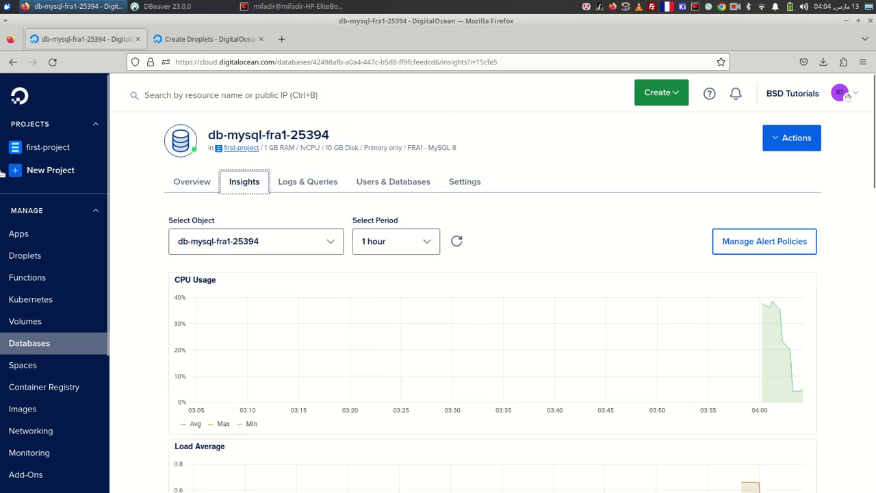
Step: Open the db-postgresql-fra1-02478 cluster from the databases list, and try to connect to postgres in DBeaver
click(31, 345)
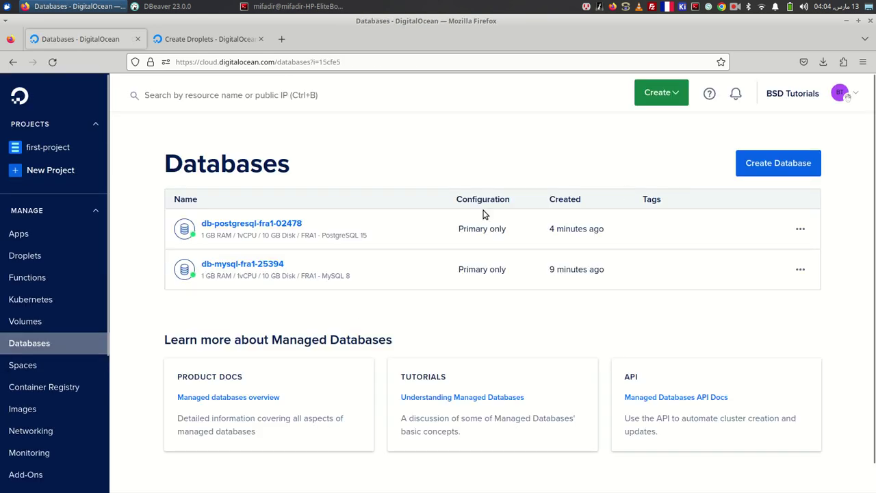
click(248, 225)
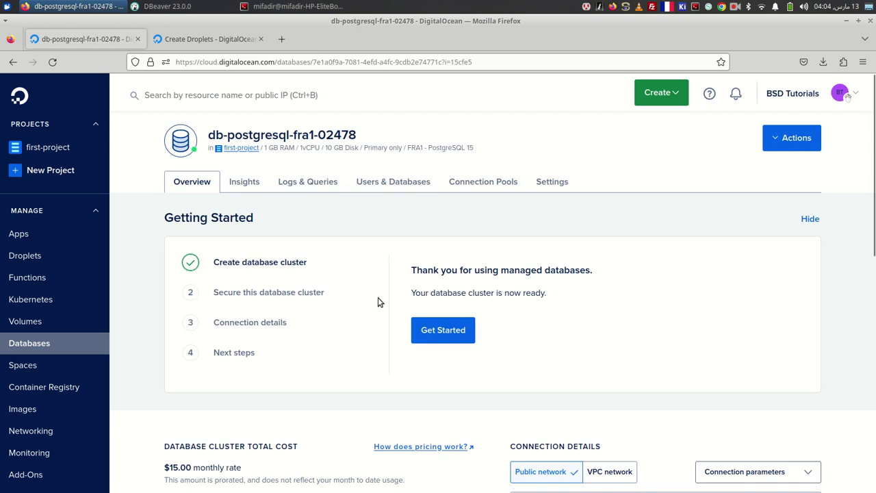
key(alt+Tab)
click(23, 320)
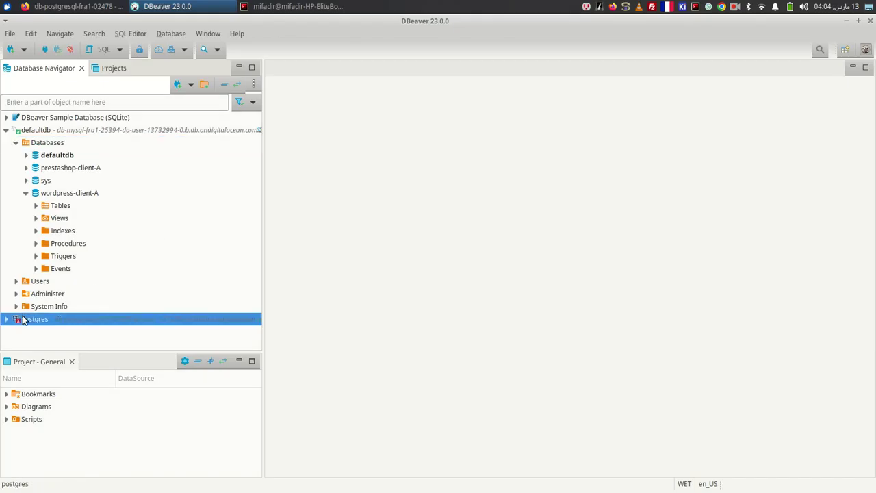
double_click(22, 319)
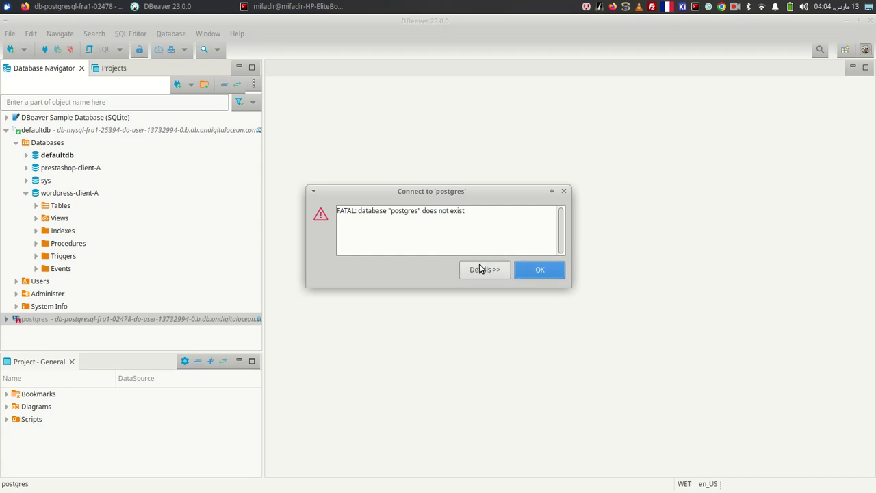
Step: Dismiss the connection error and open the settings of the postgres connection for editing
click(553, 271)
right_click(76, 322)
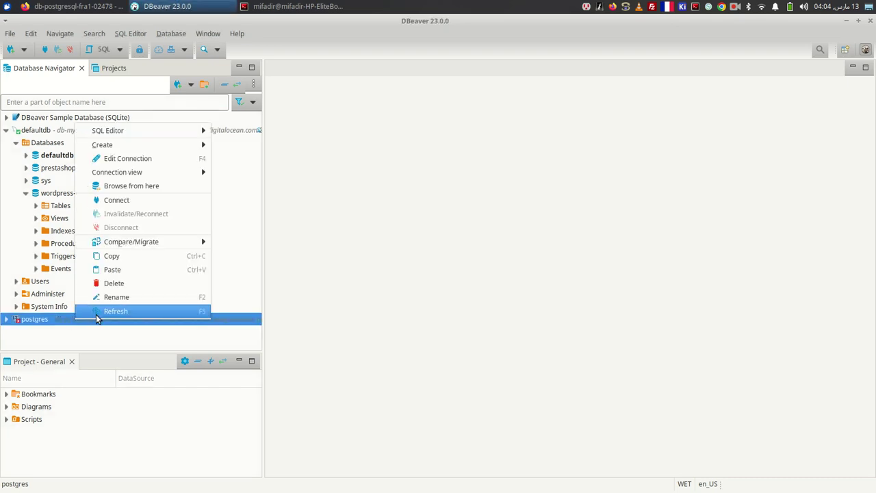
click(159, 159)
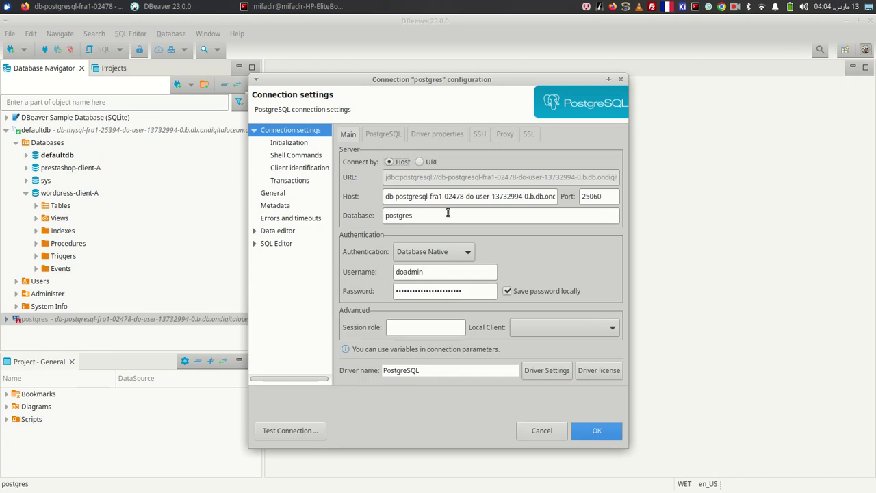
Step: Copy doadmin from the PostgreSQL cluster's connection details on DigitalOcean and paste it as the connection's database name in DBeaver
double_click(438, 218)
key(alt+Tab)
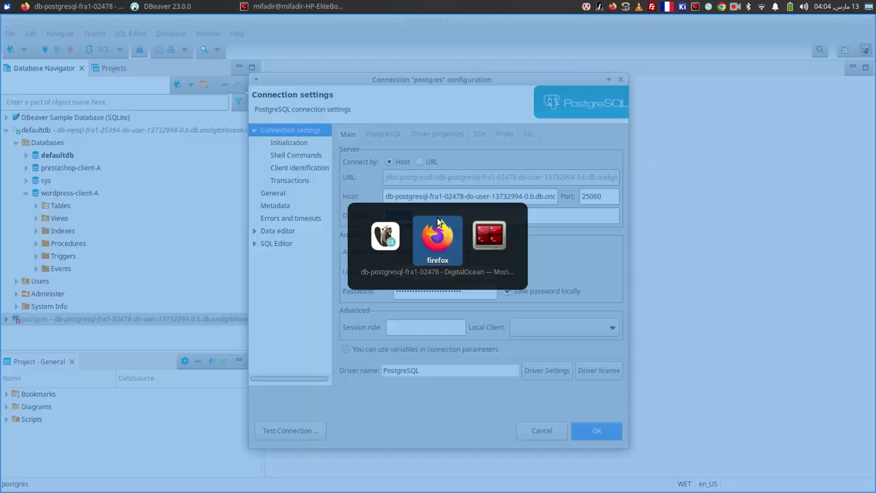
scroll(586, 333, down, 6)
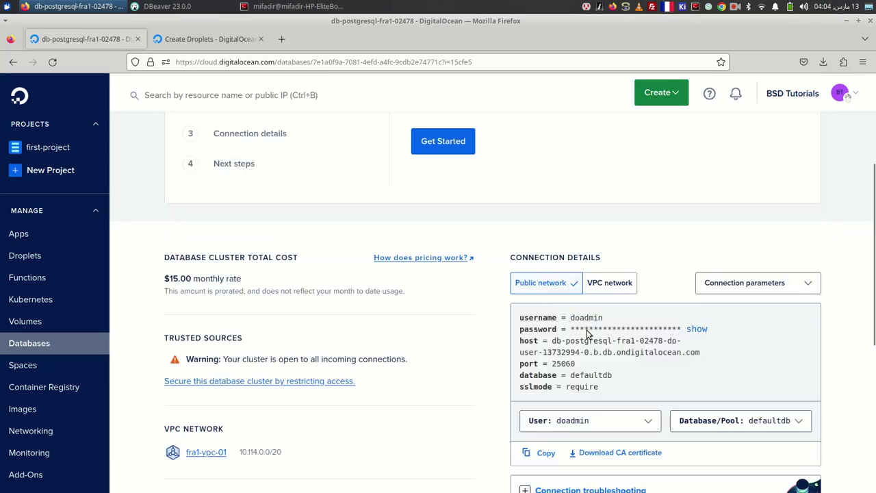
double_click(576, 260)
right_click(579, 260)
click(599, 265)
key(alt+Tab)
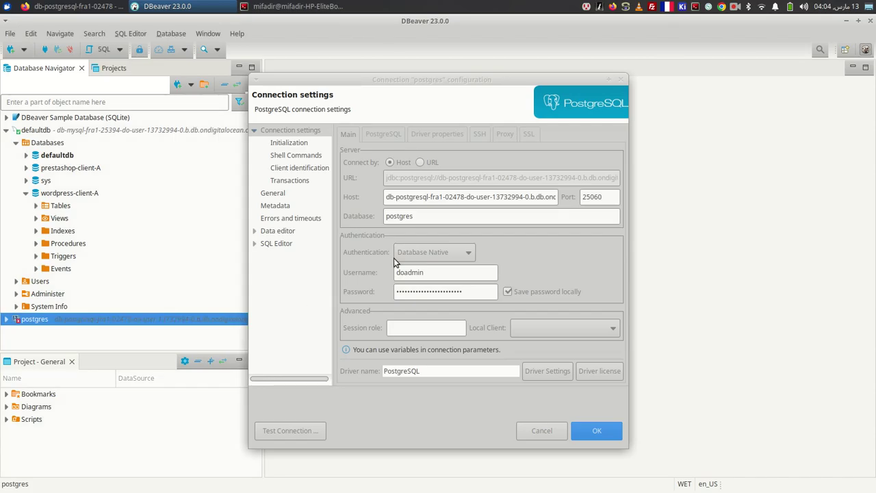
double_click(418, 215)
key(ctrl+v)
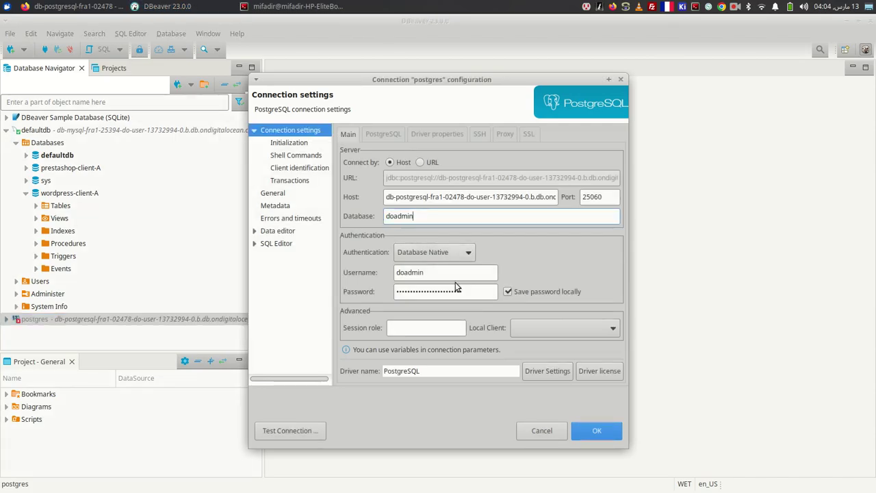
Step: Copy the database name defaultdb from the cluster's connection details, set it as the PostgreSQL connection's database in DBeaver and save the settings
key(alt+Tab)
key(alt+Tab)
key(alt+Tab)
key(alt+Tab)
key(alt+Tab)
key(alt+Tab)
double_click(600, 314)
right_click(600, 315)
click(613, 325)
key(alt+Tab)
double_click(425, 217)
key(ctrl+v)
click(597, 429)
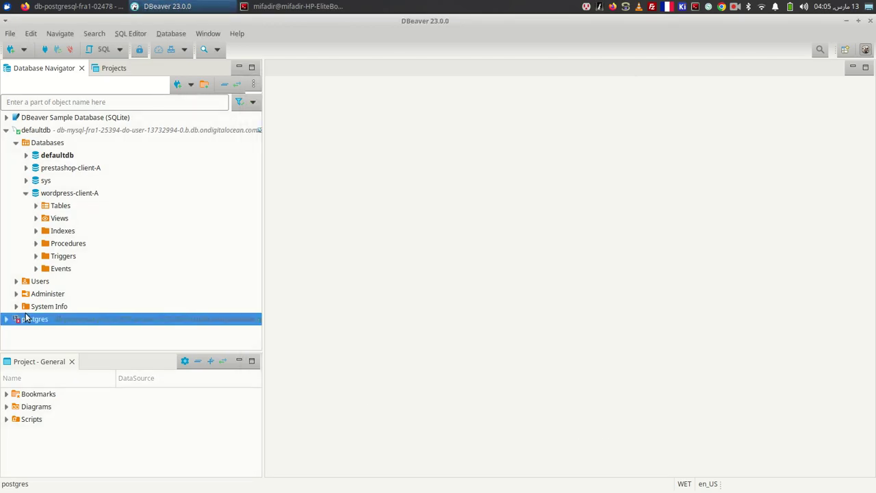
Step: Connect to postgres in the Database Navigator and widen the navigator pane
double_click(33, 321)
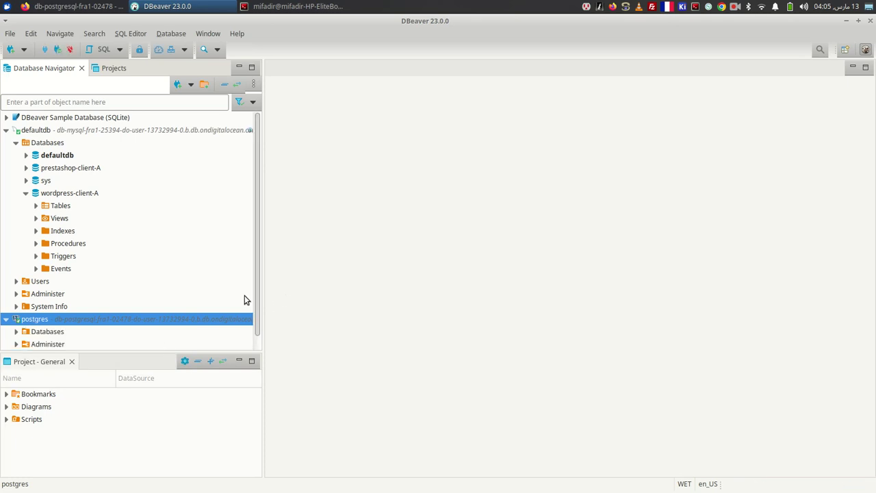
drag(263, 299, 298, 305)
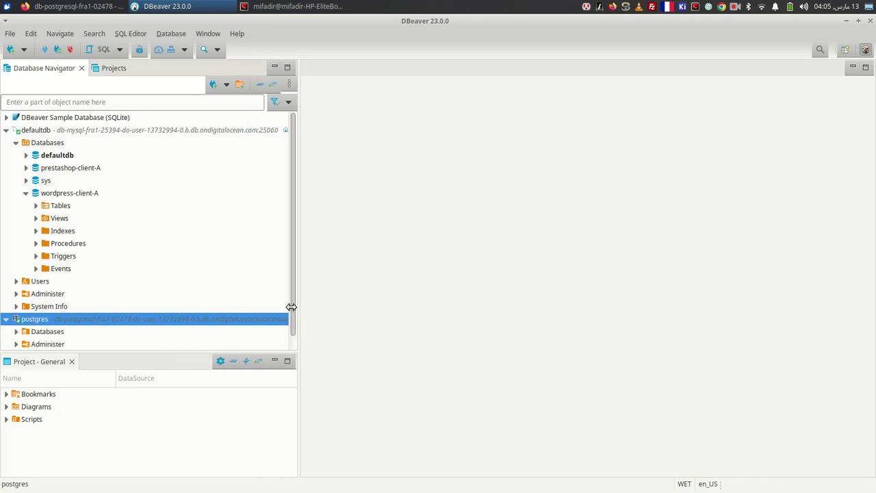
Step: Try to create a database named phpbb-client1 under the postgres connection's Databases, keeping the preset tablespace, and dismiss the resulting error
scroll(295, 281, down, 1)
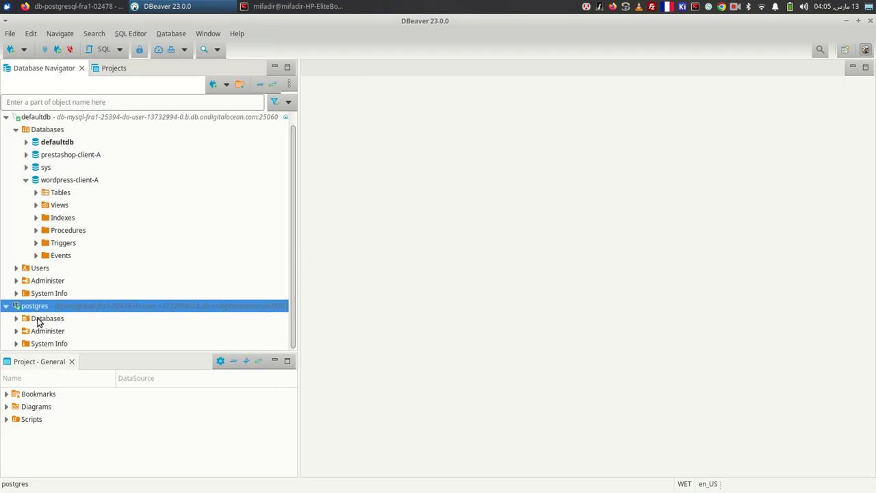
click(39, 319)
click(16, 318)
right_click(58, 326)
click(89, 330)
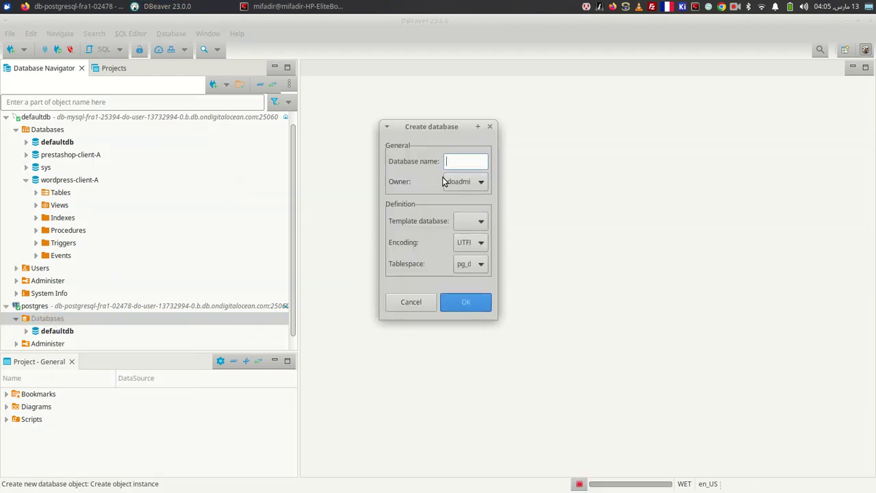
text(phpbb-)
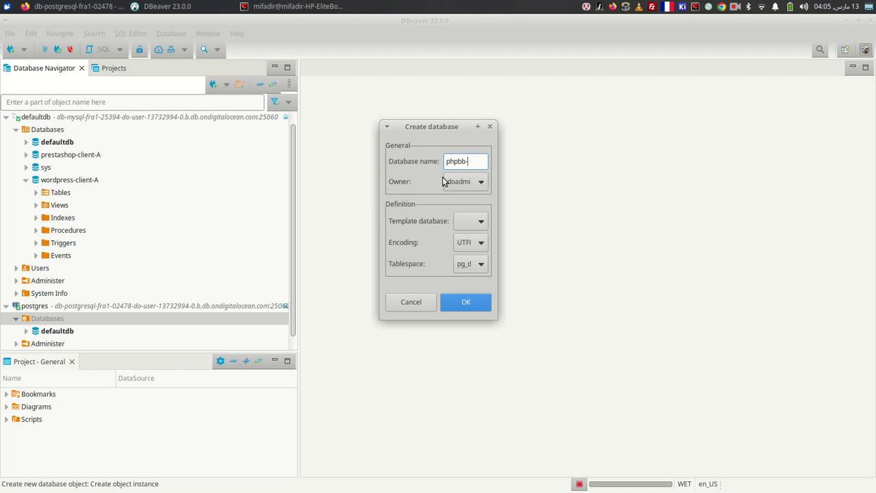
text(client1)
click(476, 301)
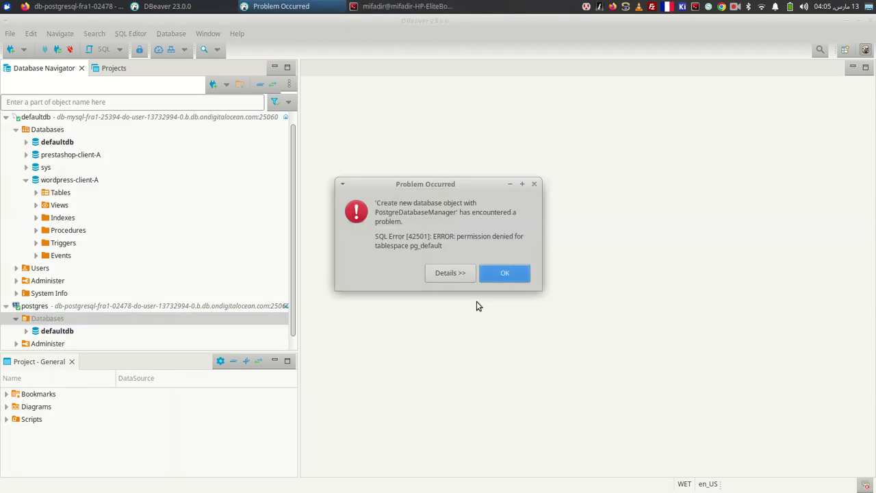
click(481, 271)
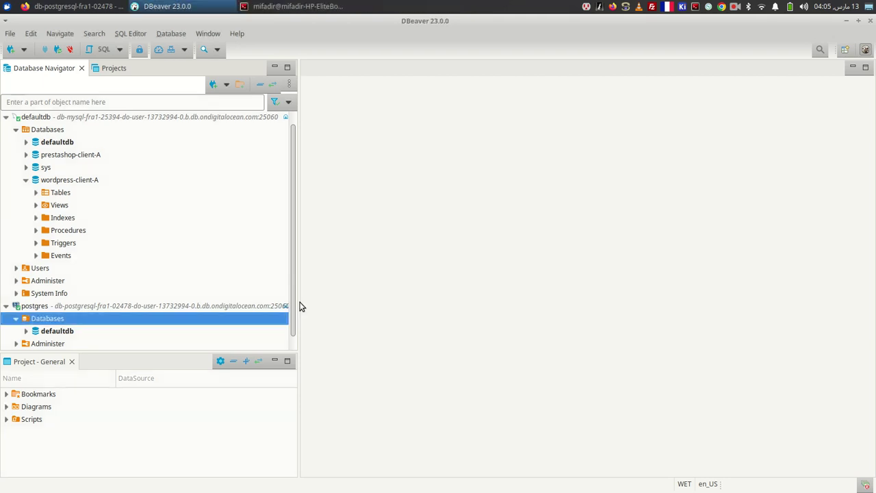
Step: Create a database named phpbb-client1 in the postgres connection with its tablespace set to Default
right_click(109, 321)
click(152, 332)
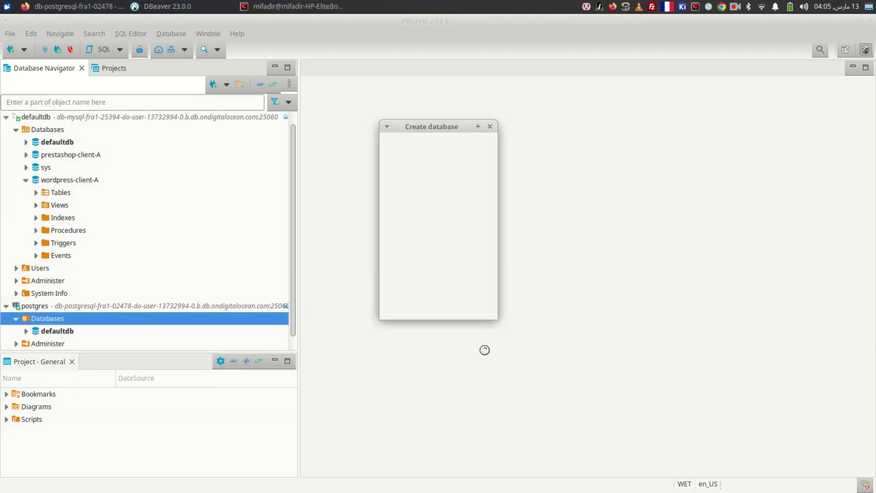
click(482, 264)
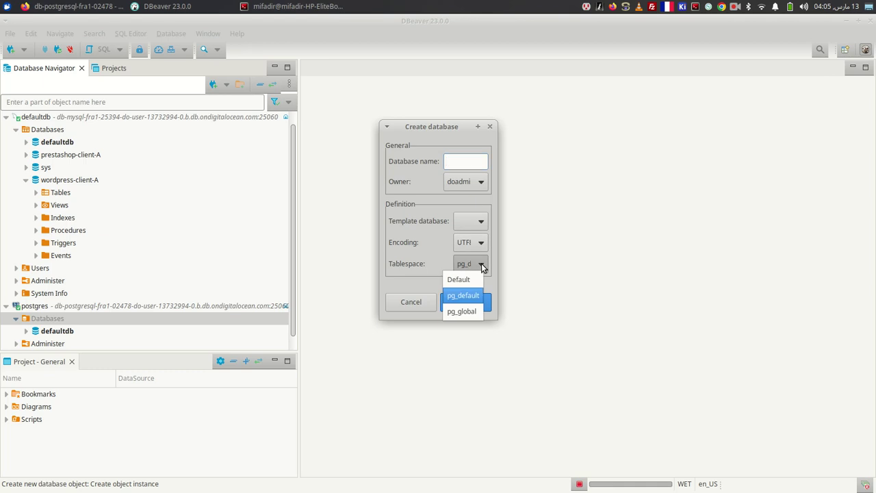
click(471, 279)
click(464, 161)
text(ph)
text(pbb-client1)
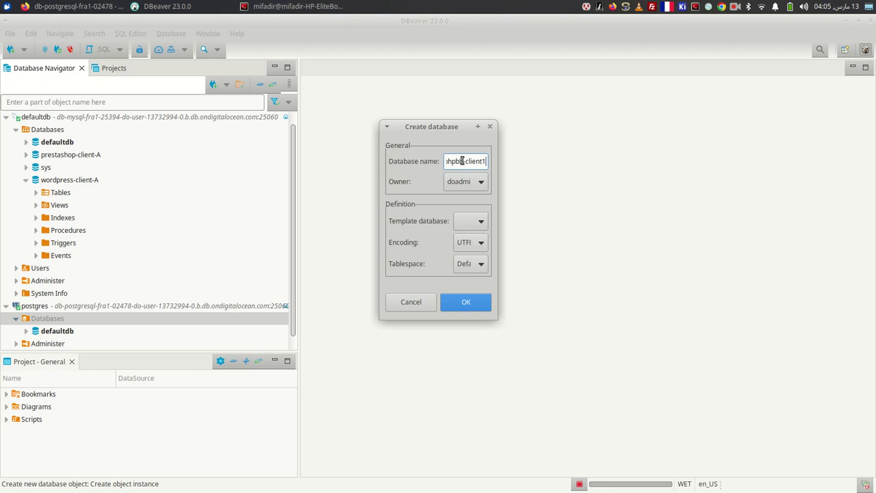
click(466, 303)
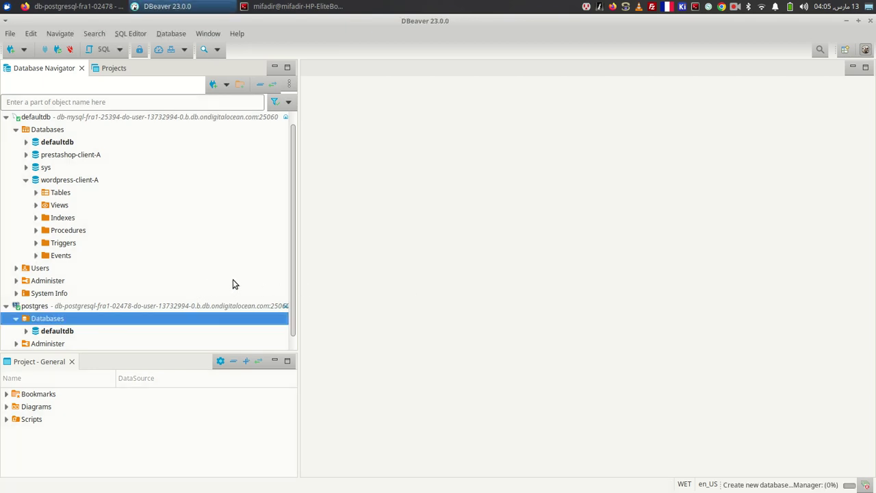
Step: Expand the phpbb-client1 database in the Database Navigator to view its contents
scroll(232, 286, down, 1)
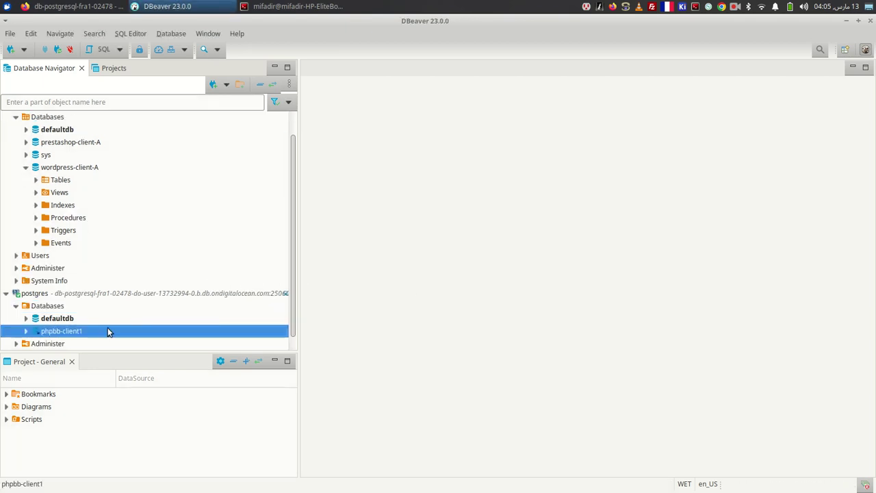
click(27, 332)
scroll(131, 312, down, 5)
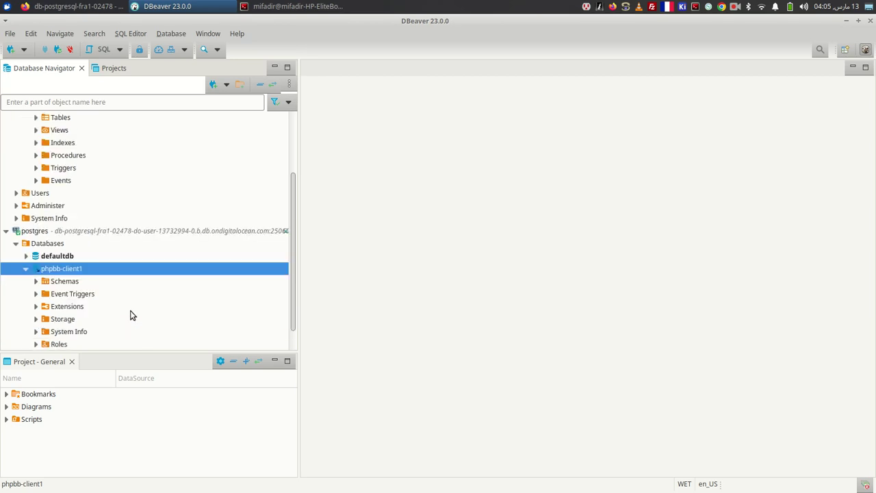
Step: Switch to DigitalOcean in Firefox, reload the PostgreSQL cluster's users and databases, and view the available actions for phpbb-client1
key(alt+Tab)
scroll(229, 252, up, 4)
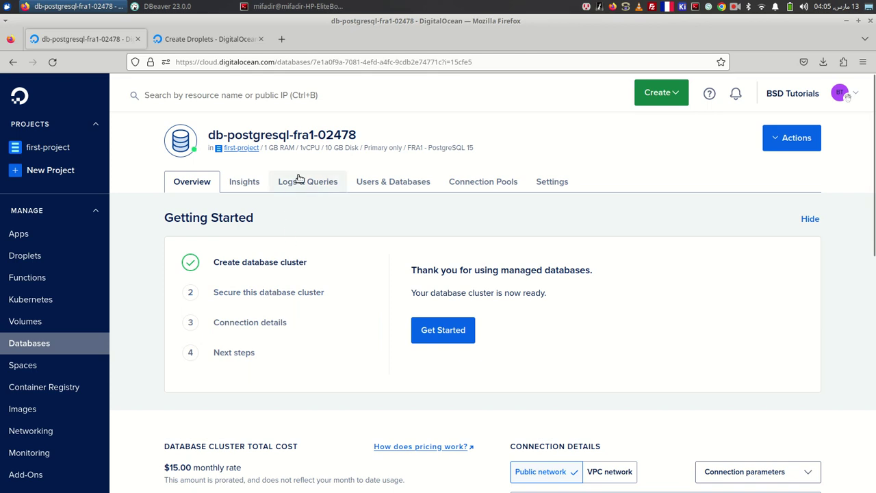
click(404, 183)
scroll(370, 306, down, 2)
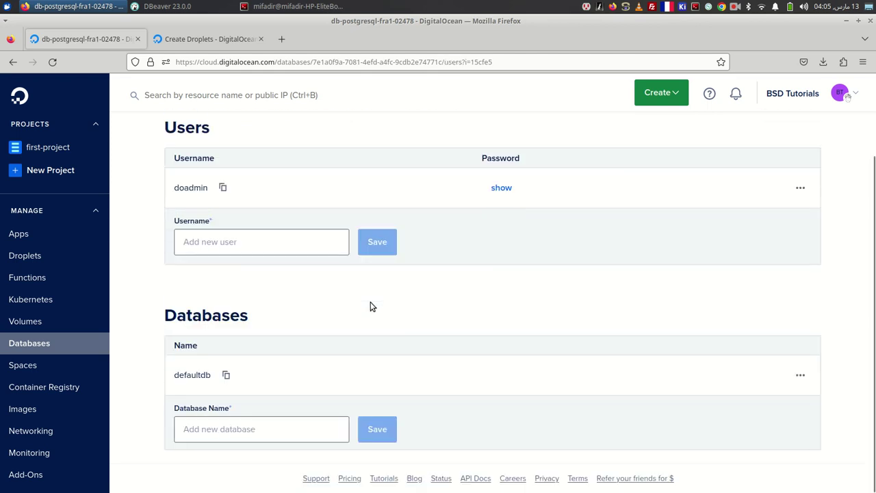
click(52, 62)
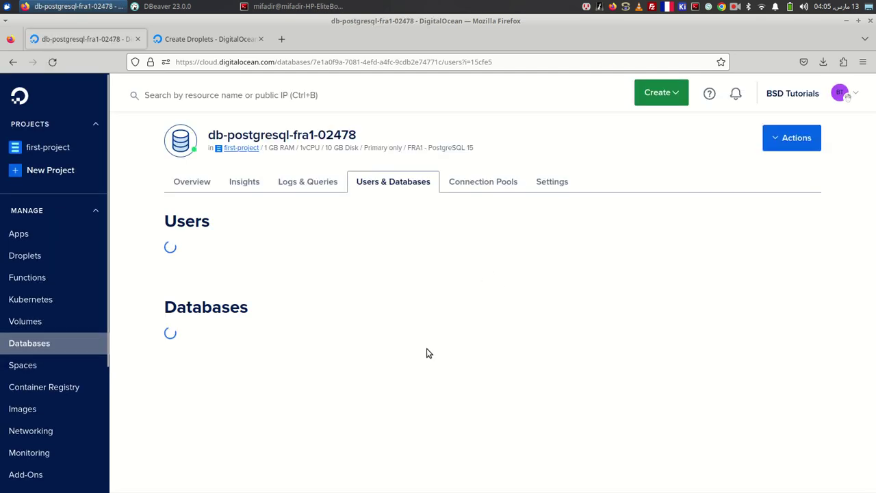
scroll(386, 330, down, 3)
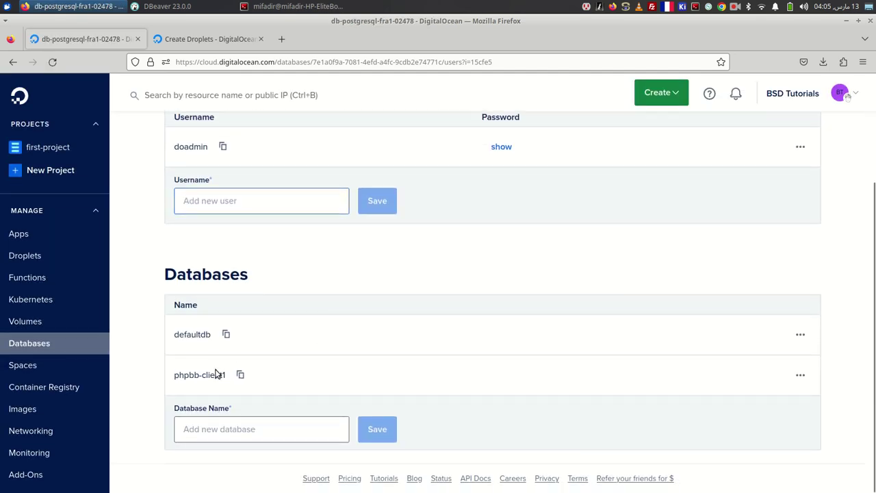
click(800, 375)
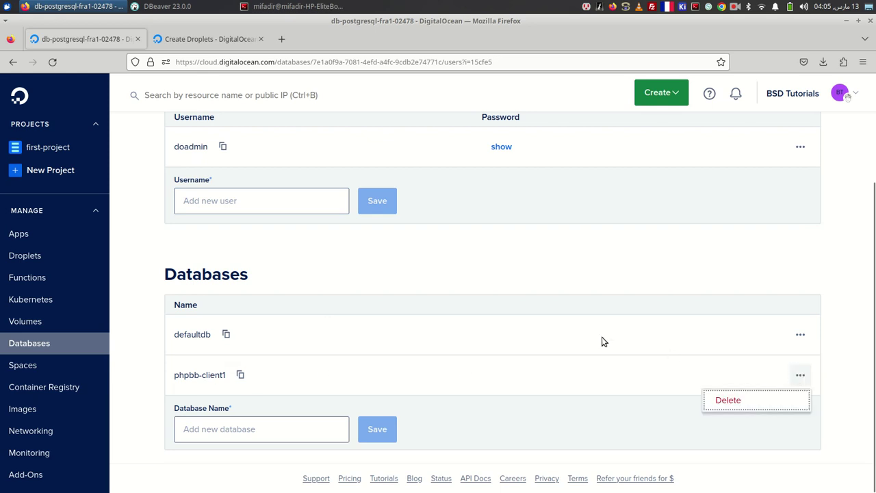
Step: Review the PostgreSQL cluster's settings, including its configuration, trusted sources and the option to destroy it
scroll(671, 274, up, 3)
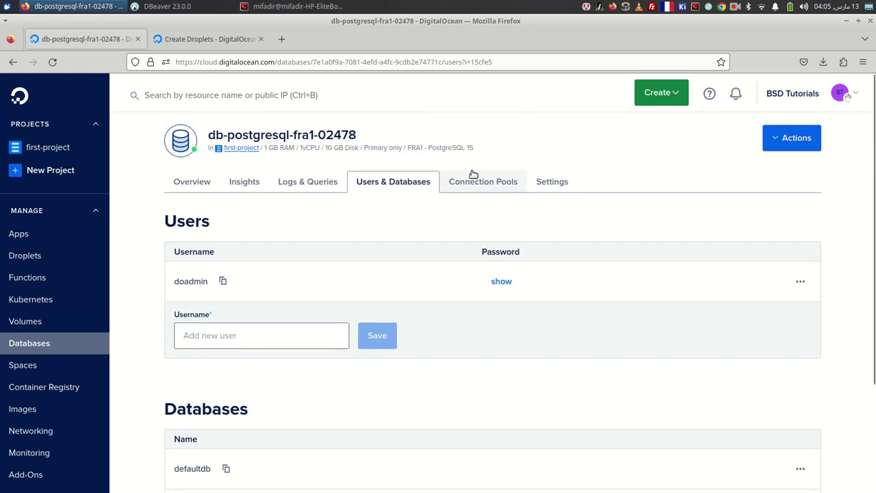
click(545, 184)
scroll(618, 335, down, 4)
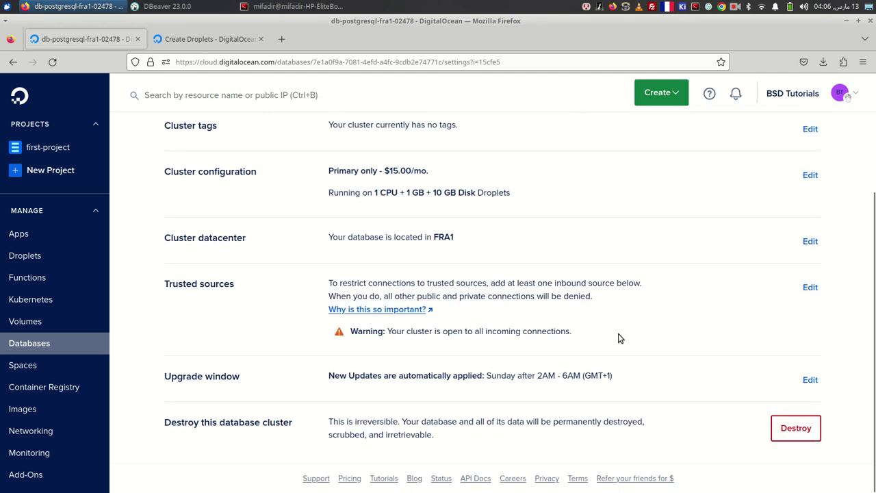
scroll(485, 370, up, 4)
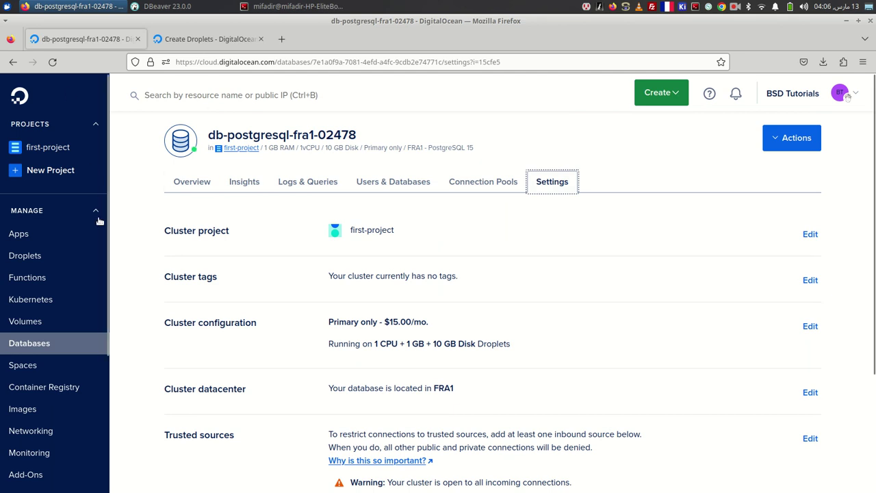
Step: Return to the list of database clusters and reopen db-postgresql-fra1-02478 to review its overview and connection details
click(25, 343)
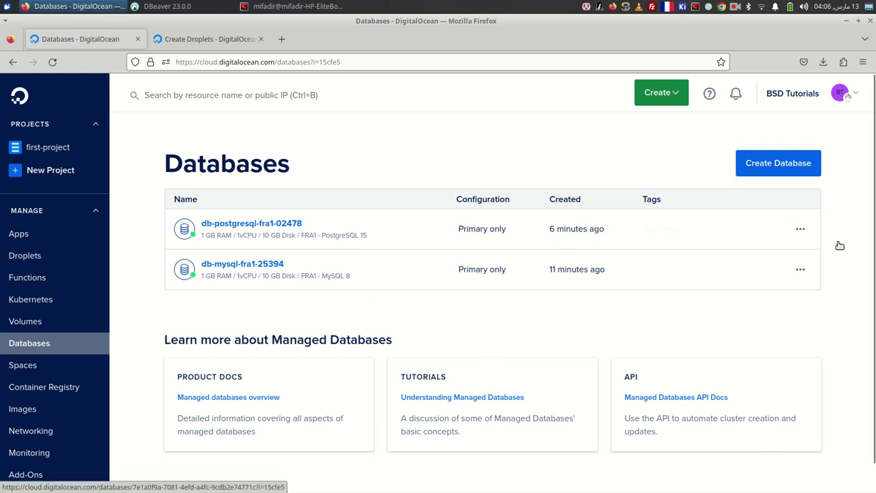
click(239, 225)
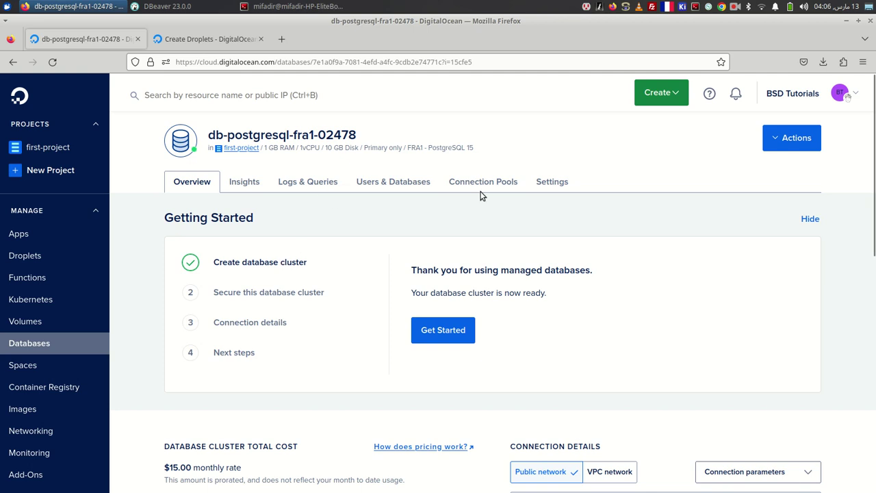
scroll(583, 266, down, 5)
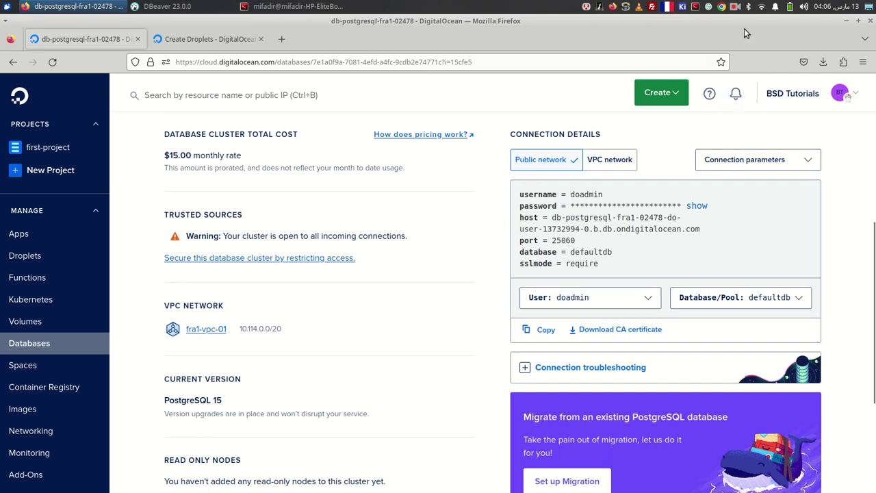
click(734, 7)
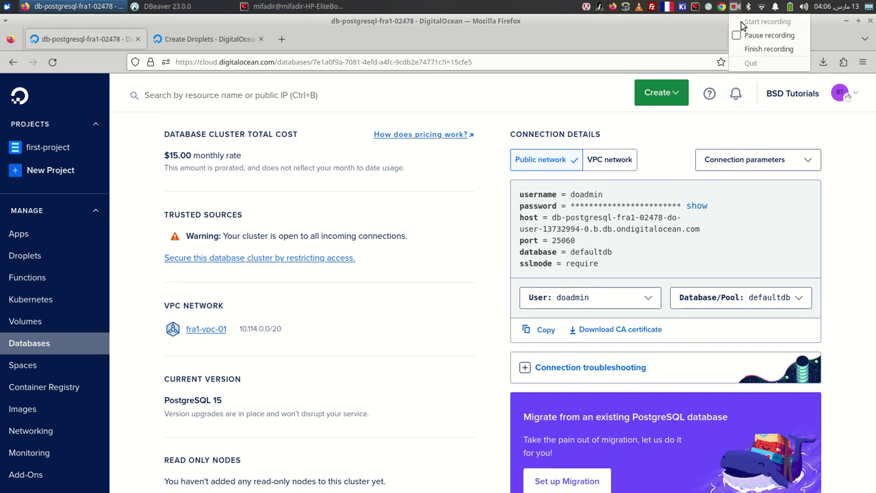